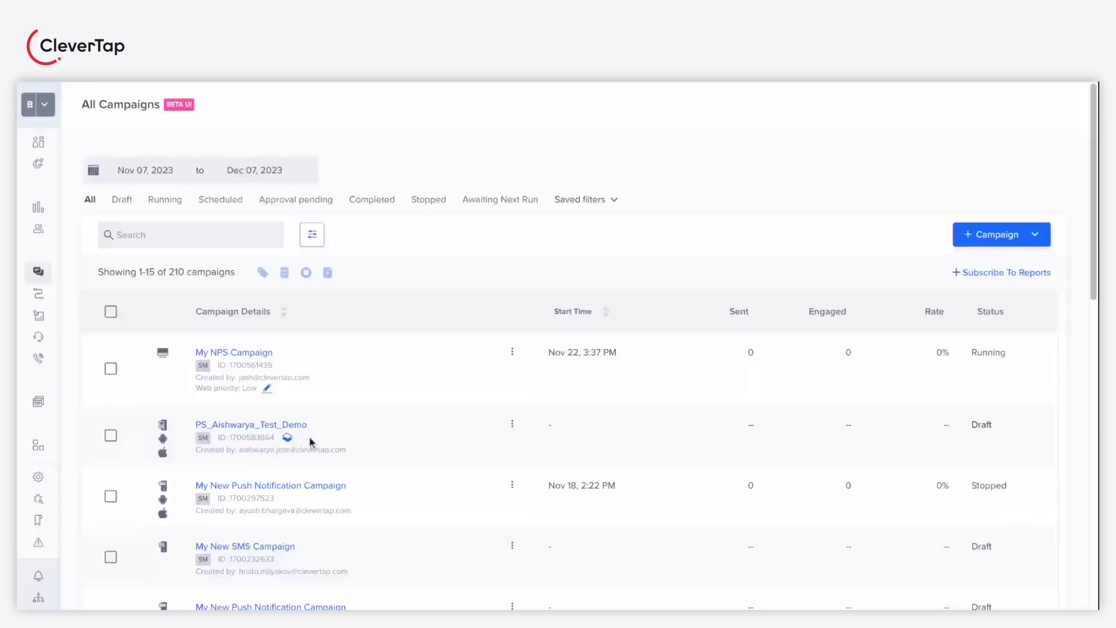
- From All Campaigns, start a new campaign and scroll the channel list to Web Popup
mouse_move(54, 354)
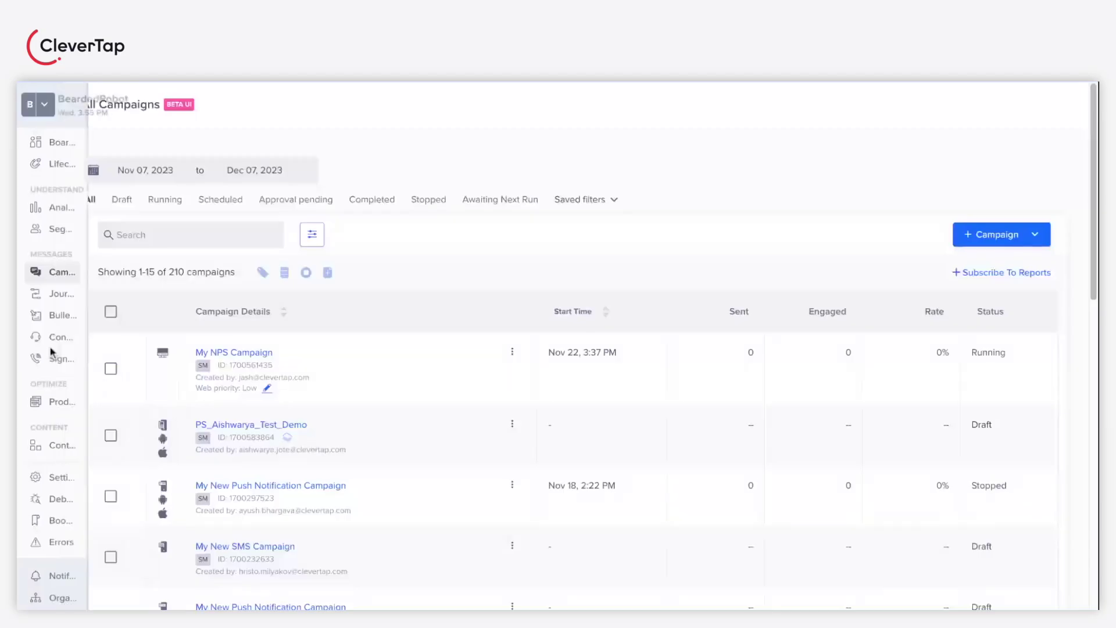
left_click(1014, 243)
scroll(1002, 374, "down", 5)
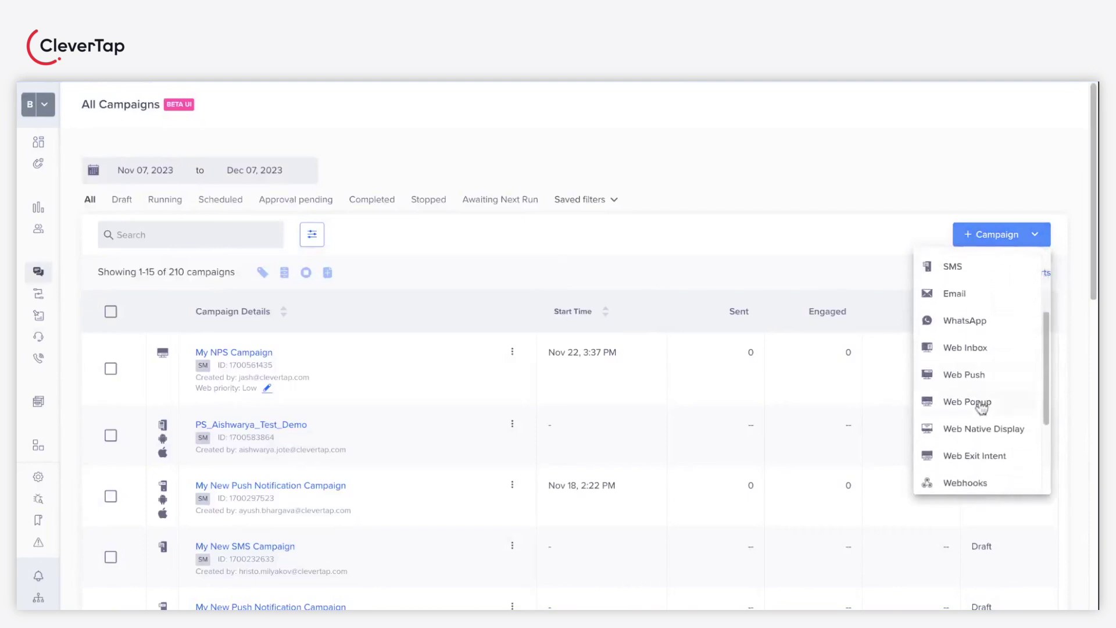
- Create a Web Popup campaign named 'My new NPS Campaign'
left_click(967, 402)
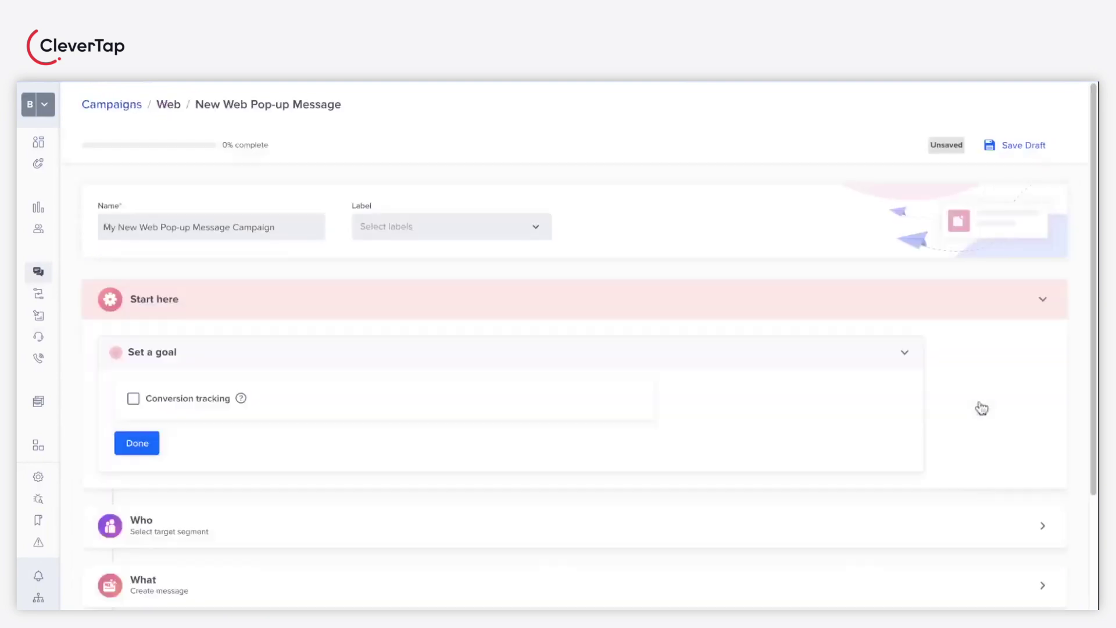
scroll(273, 383, "down", 1)
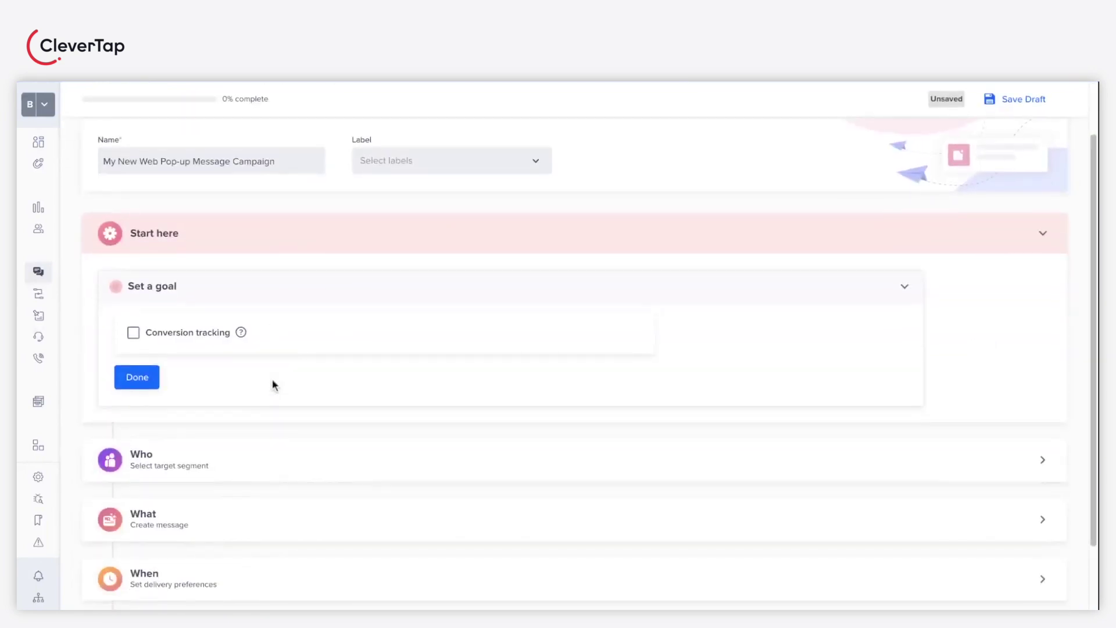
triple_click(241, 150)
type("My new NPS Campaign")
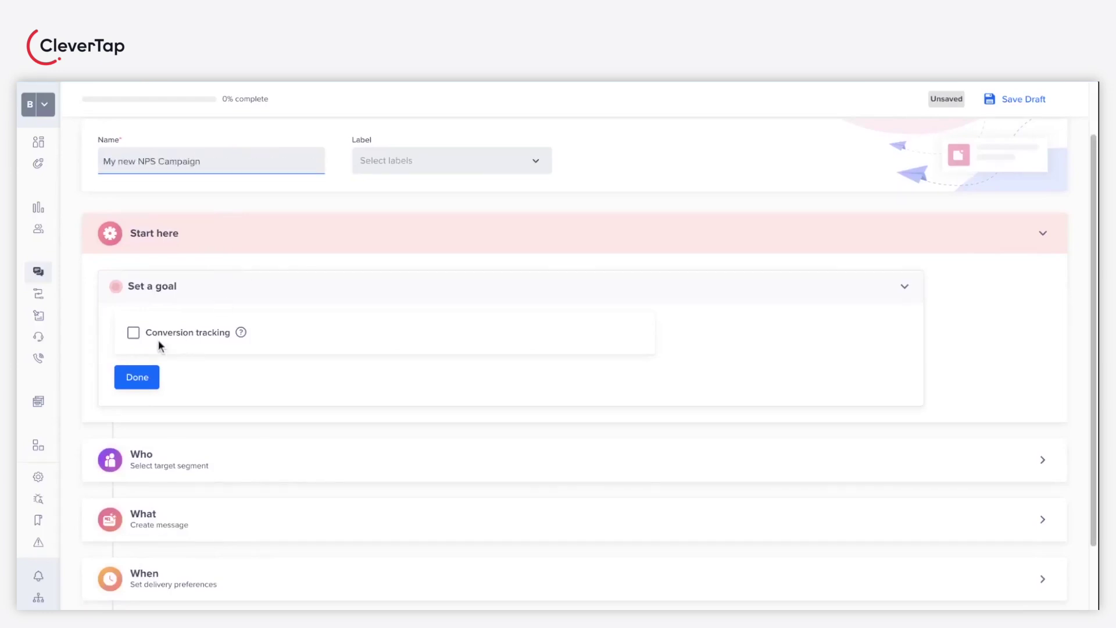
- Turn on conversion tracking and save the goal: Charged event within 5 days
left_click(135, 339)
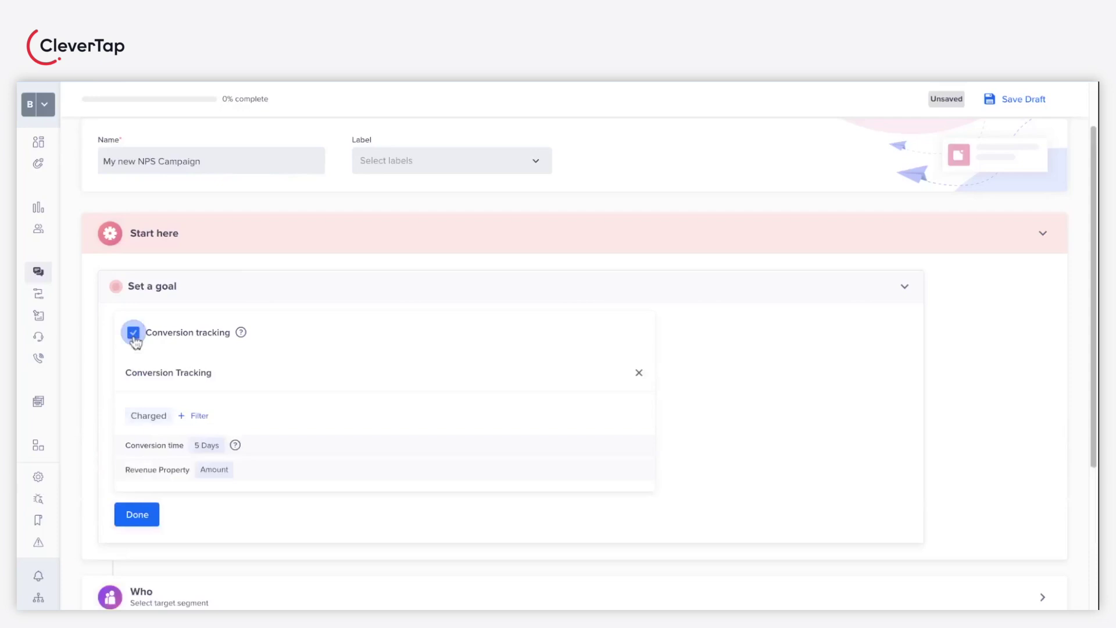
scroll(175, 371, "down", 2)
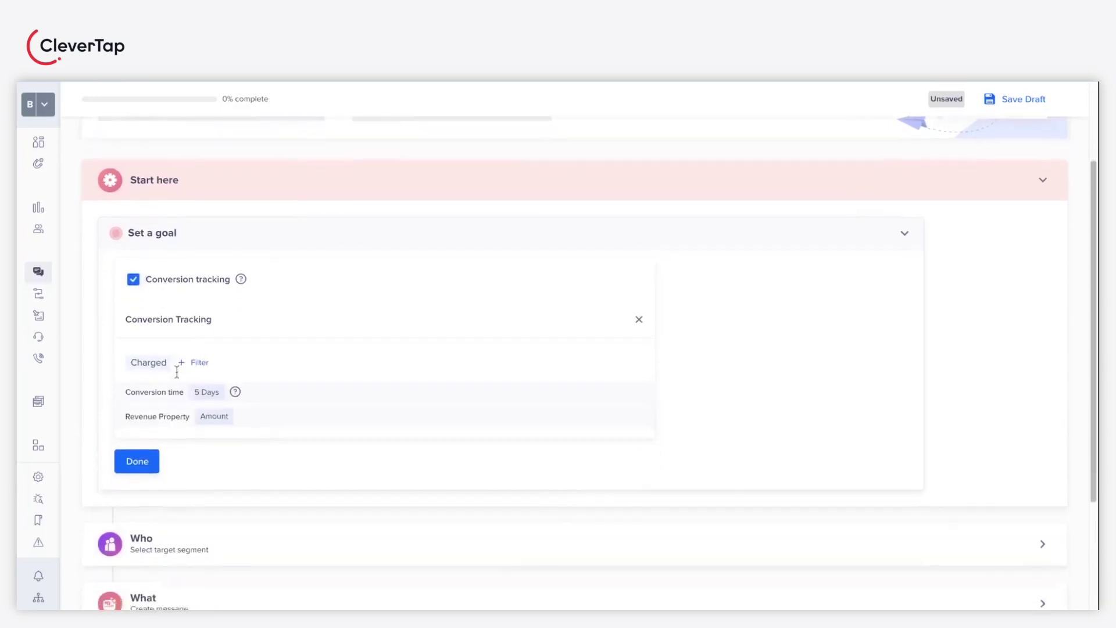
scroll(177, 372, "down", 1)
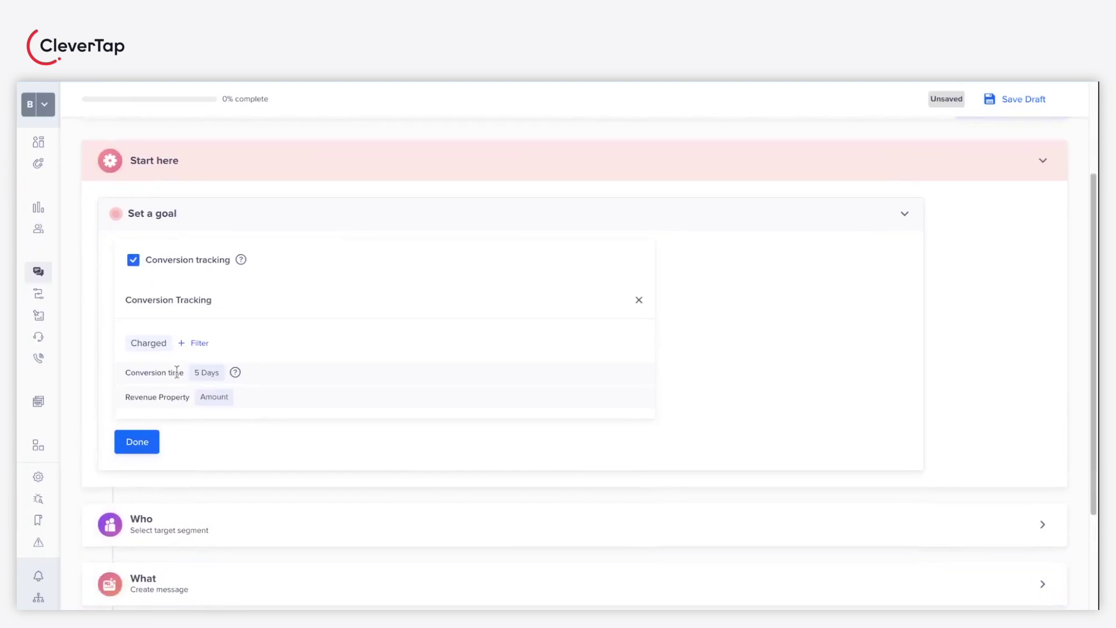
left_click(152, 452)
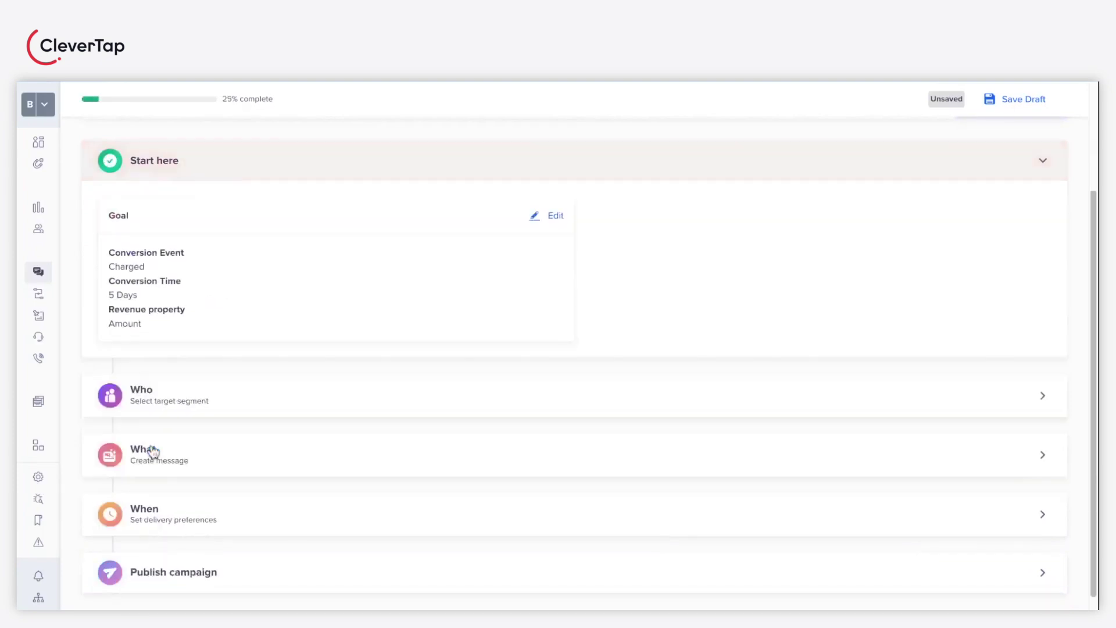
- Target users who perform Charged on desktop, mobile and tablet, and confirm the segment
left_click(166, 405)
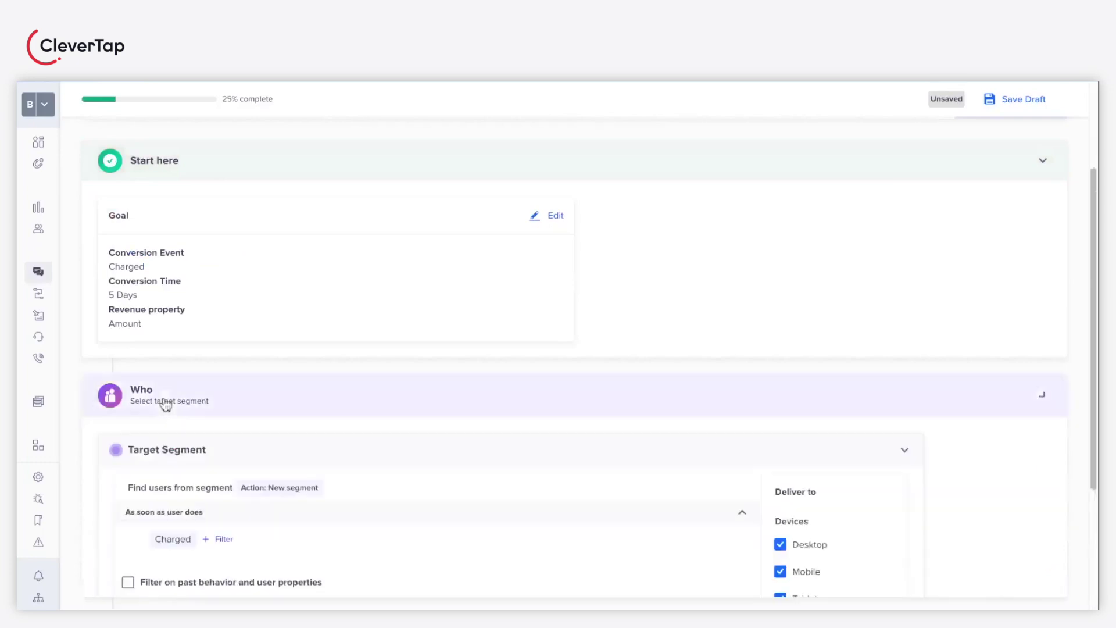
scroll(208, 489, "down", 1)
scroll(208, 490, "down", 1)
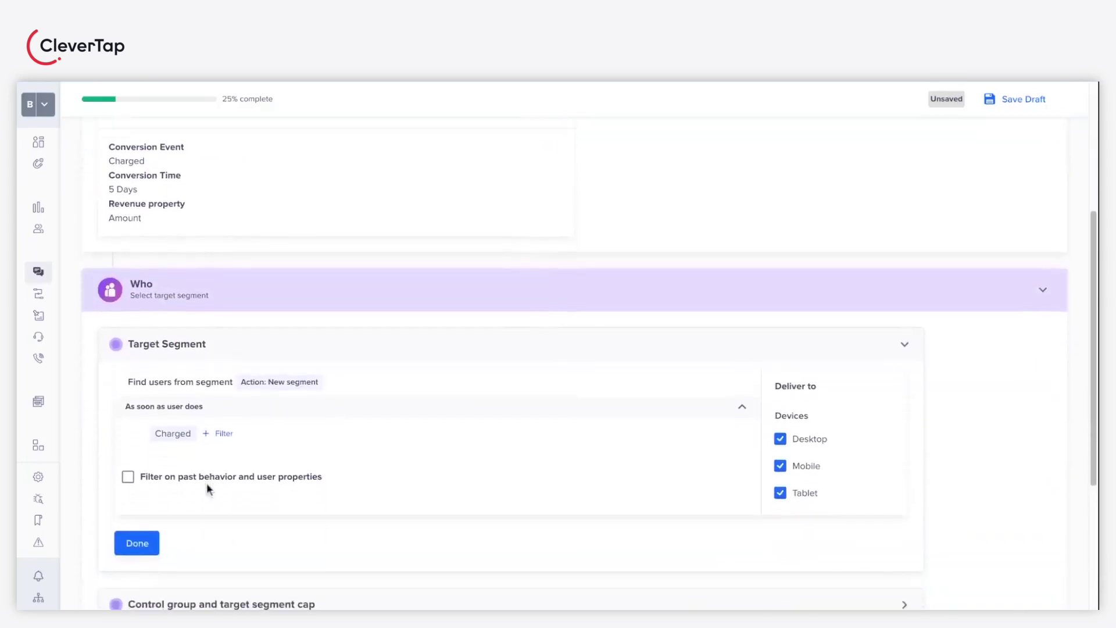
left_click(175, 445)
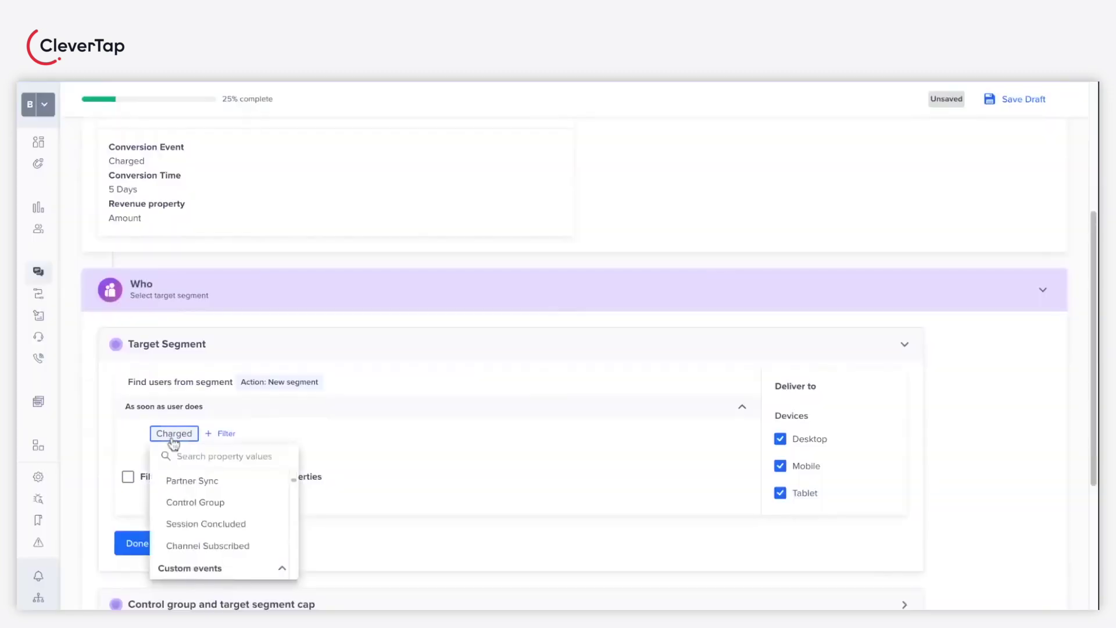
left_click(174, 444)
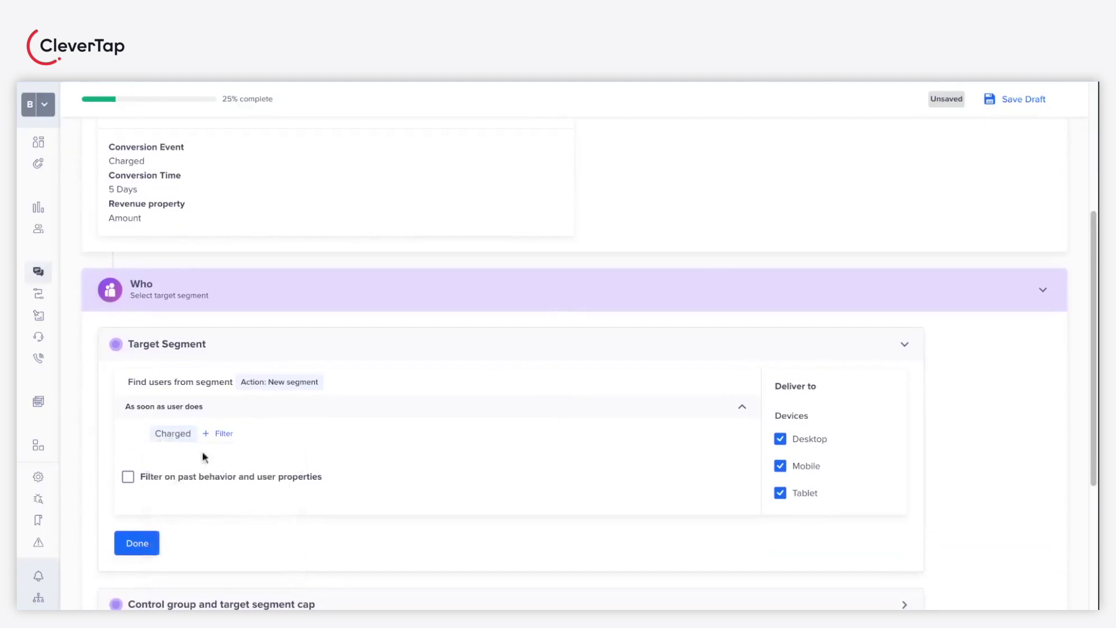
scroll(227, 464, "down", 3)
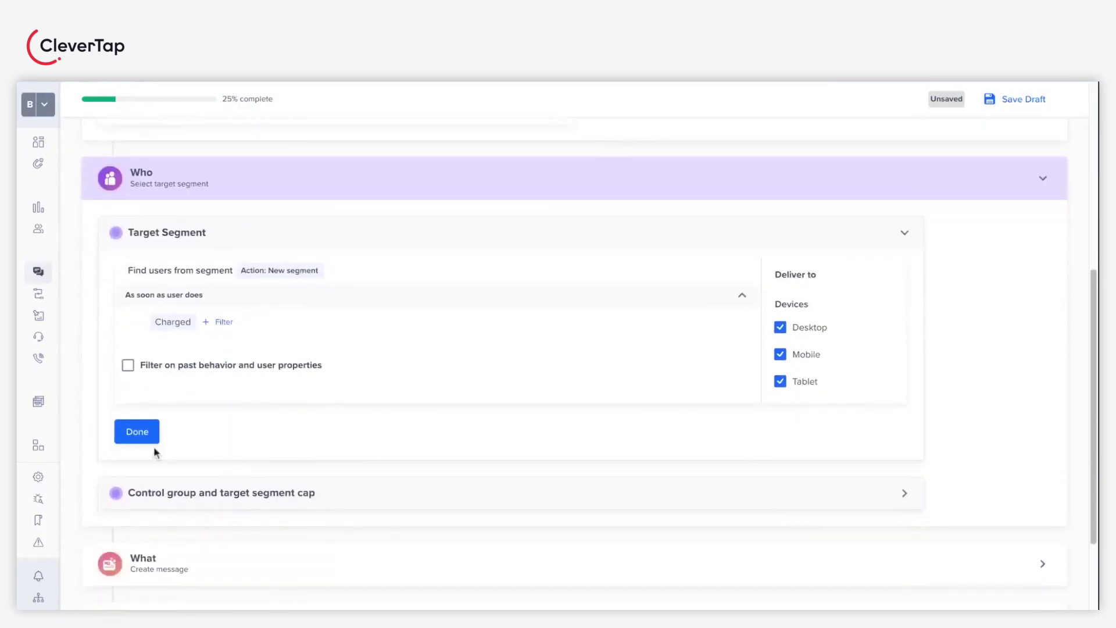
left_click(146, 440)
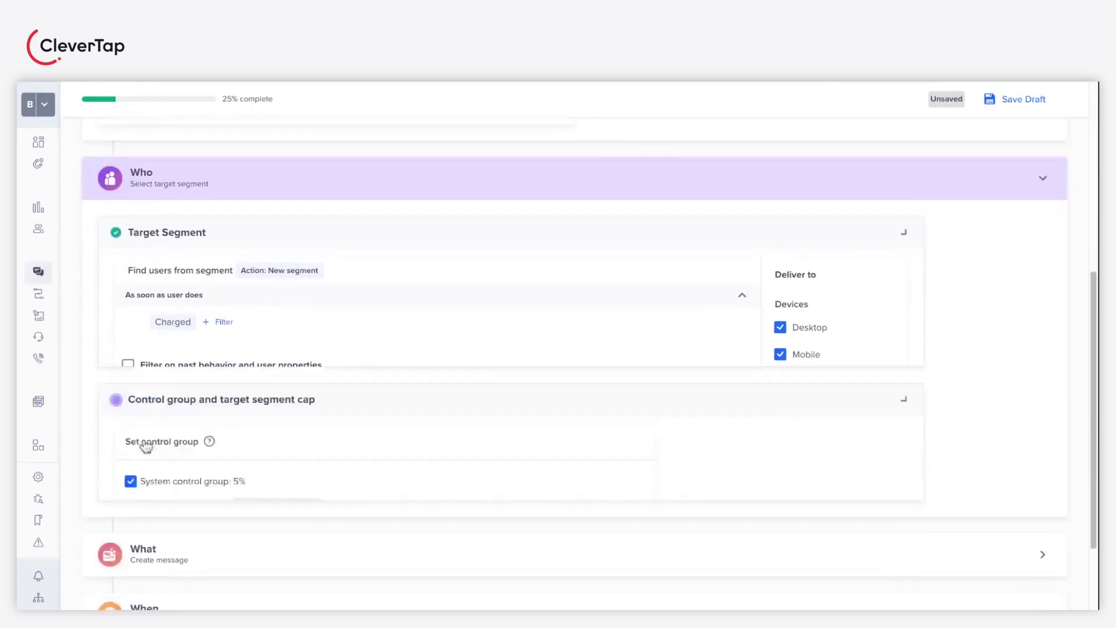
scroll(179, 459, "down", 2)
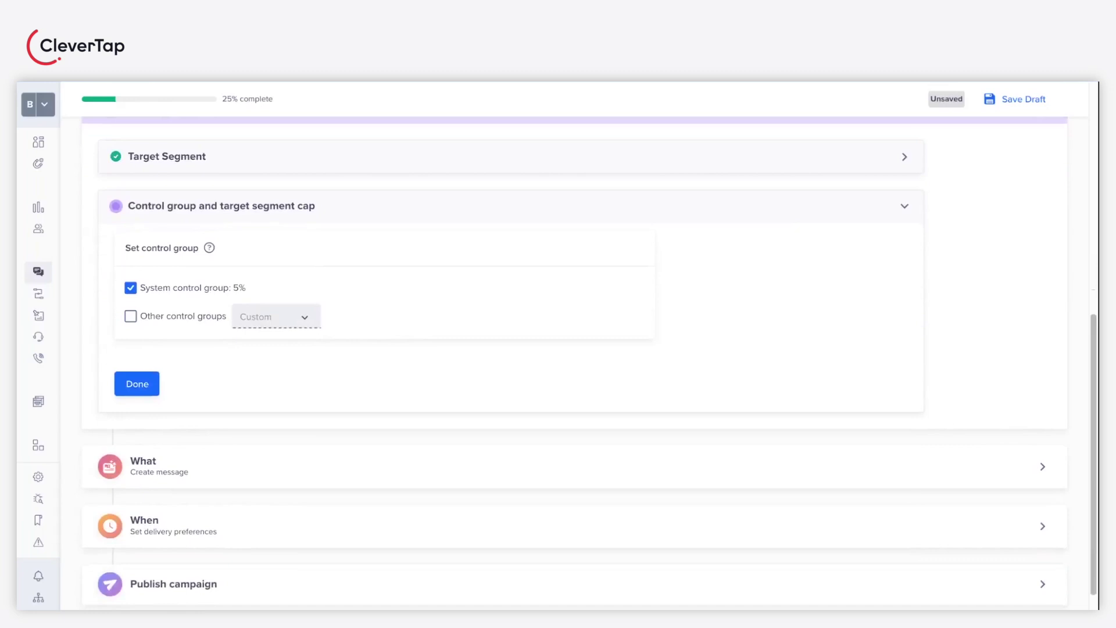
scroll(588, 363, "down", 1)
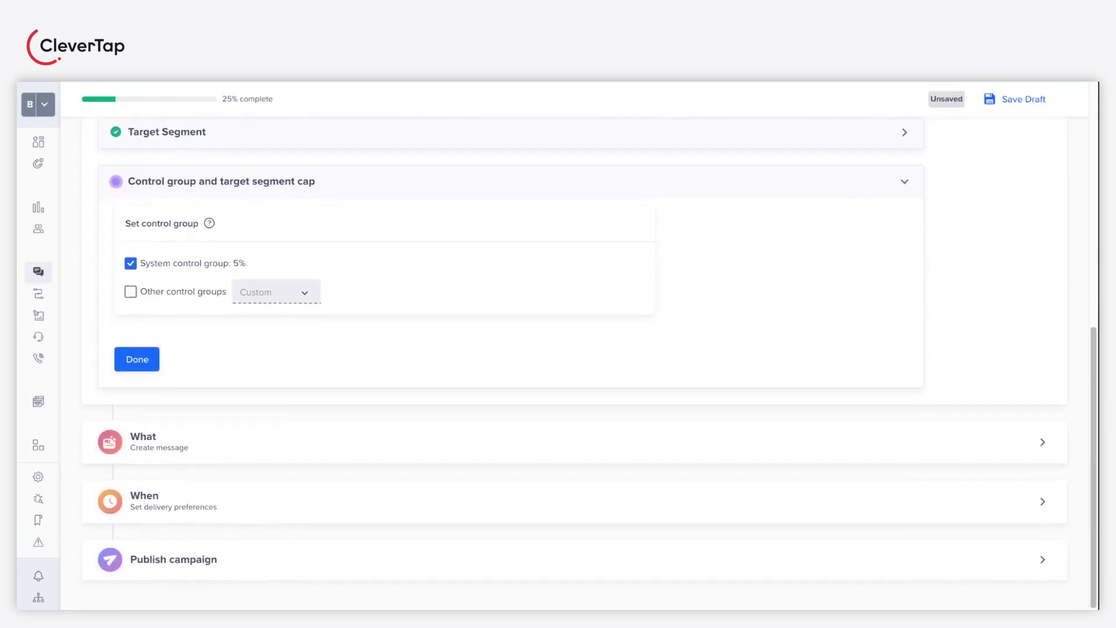
- Confirm the 5% system control group settings
left_click(136, 367)
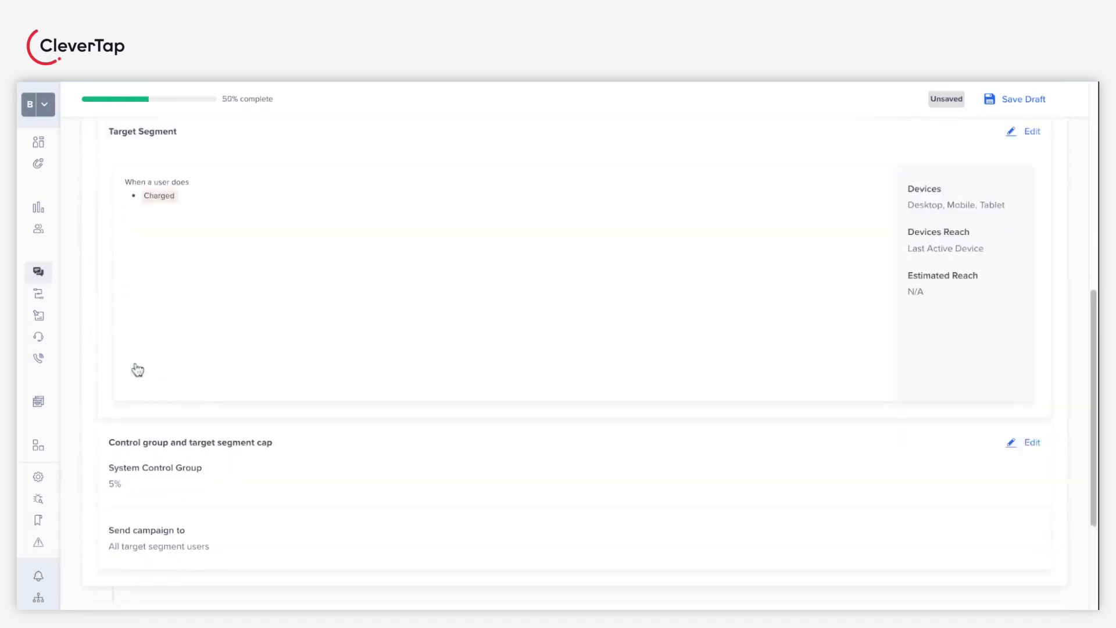
scroll(250, 407, "down", 3)
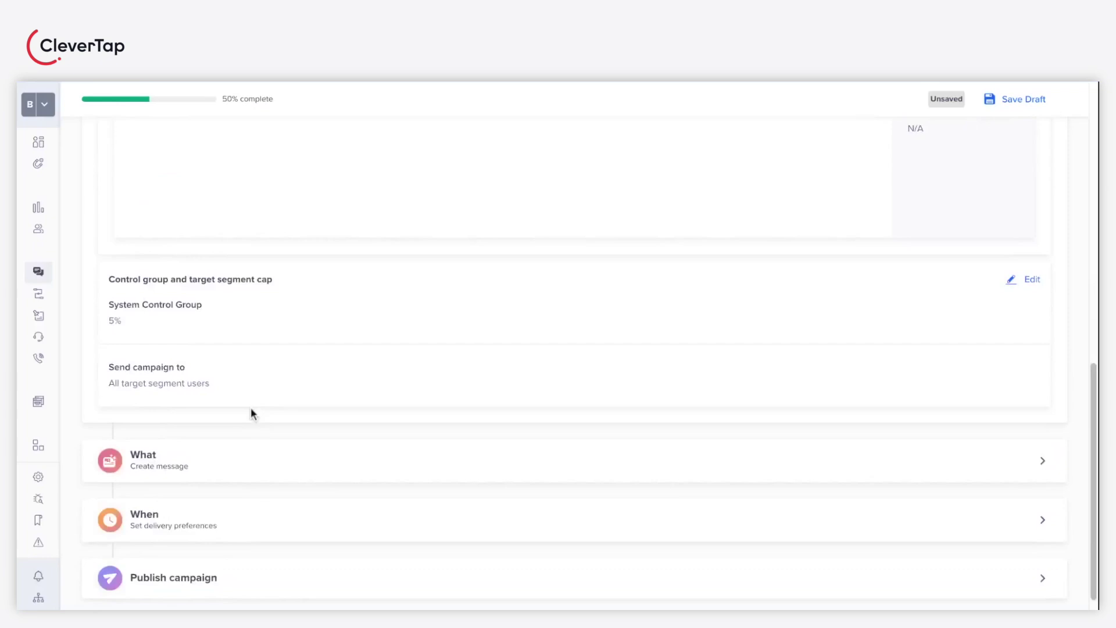
scroll(250, 410, "down", 1)
- Keep Single Message selected and open the pop-up template gallery
left_click(159, 446)
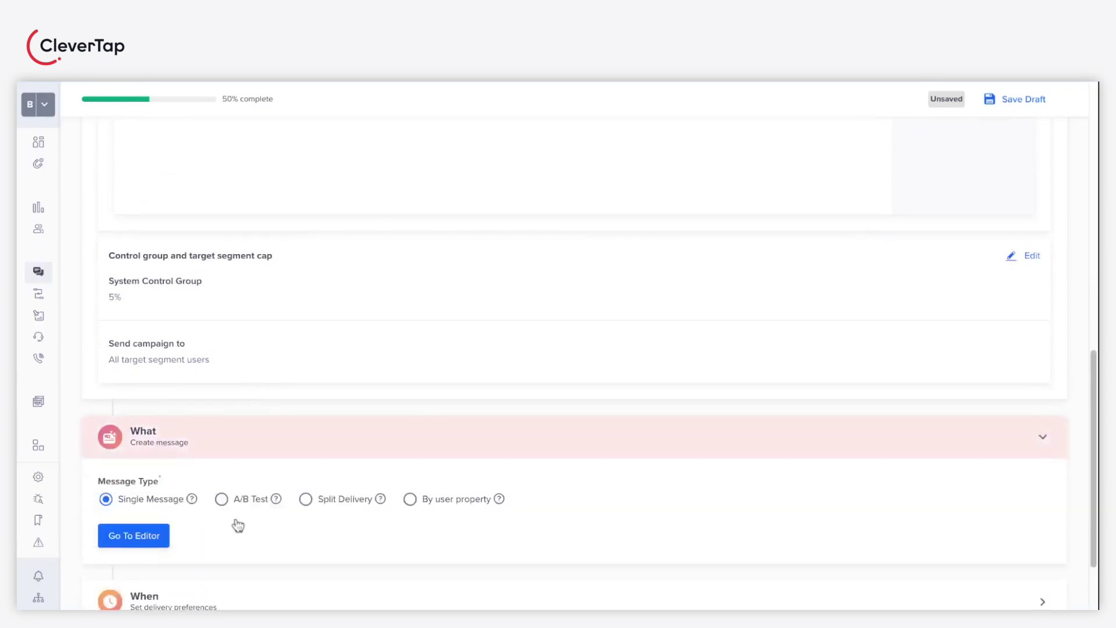
scroll(236, 523, "down", 4)
left_click(144, 443)
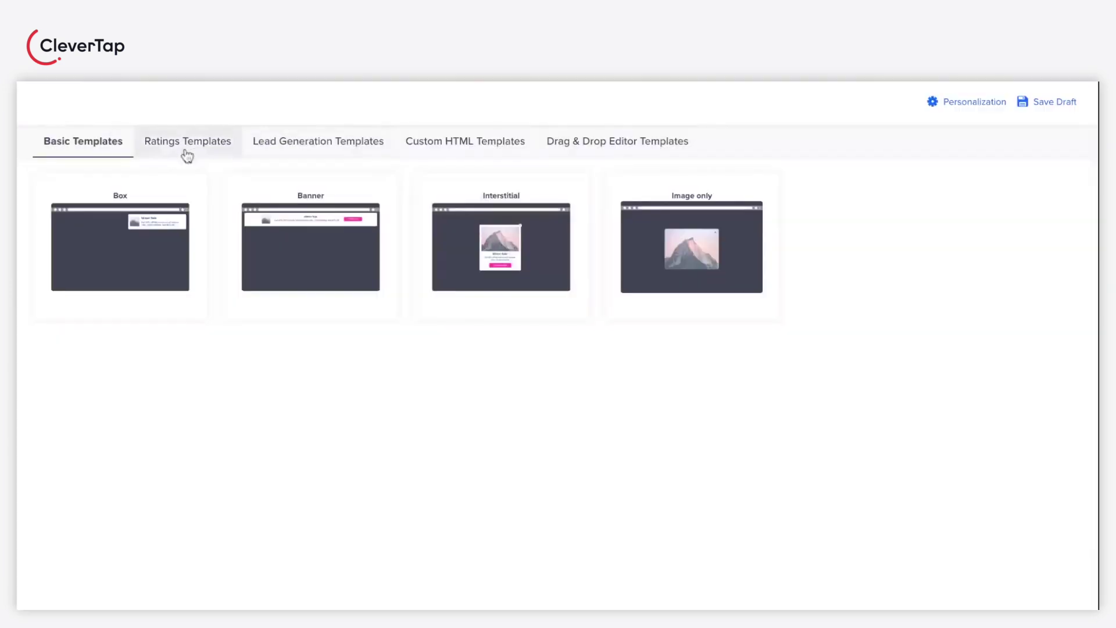
- Show the Ratings Templates, listing NPS, User Ratings and the follow-up question variants
left_click(194, 153)
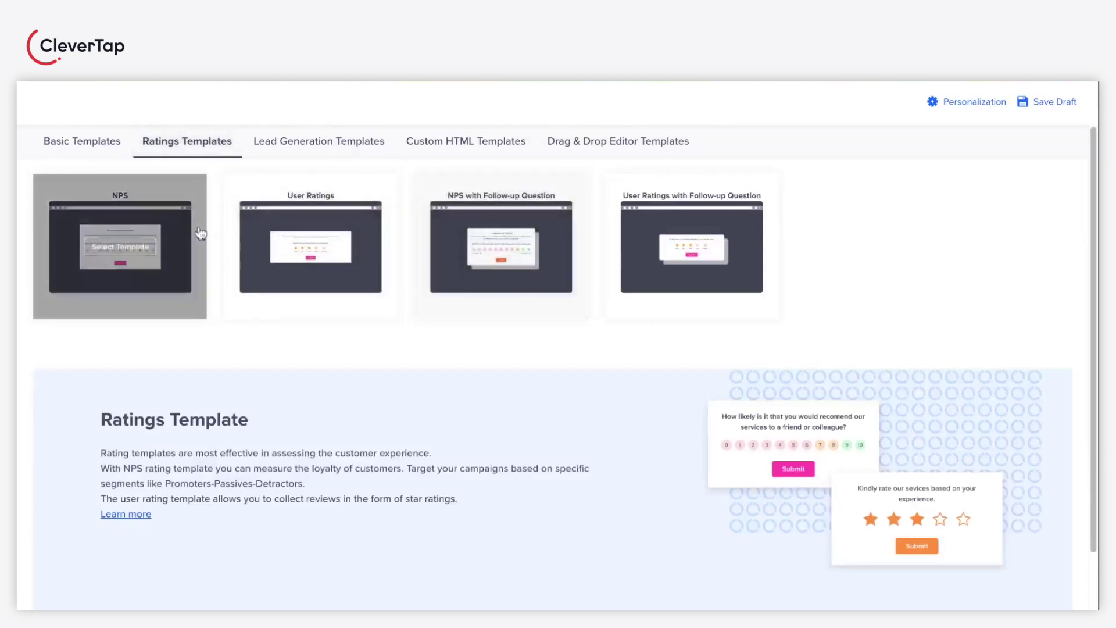
- Use the NPS with Follow-up Question template, titled 'Hey {Profile Name, default There}, take a moment to rate us !'
left_click(480, 256)
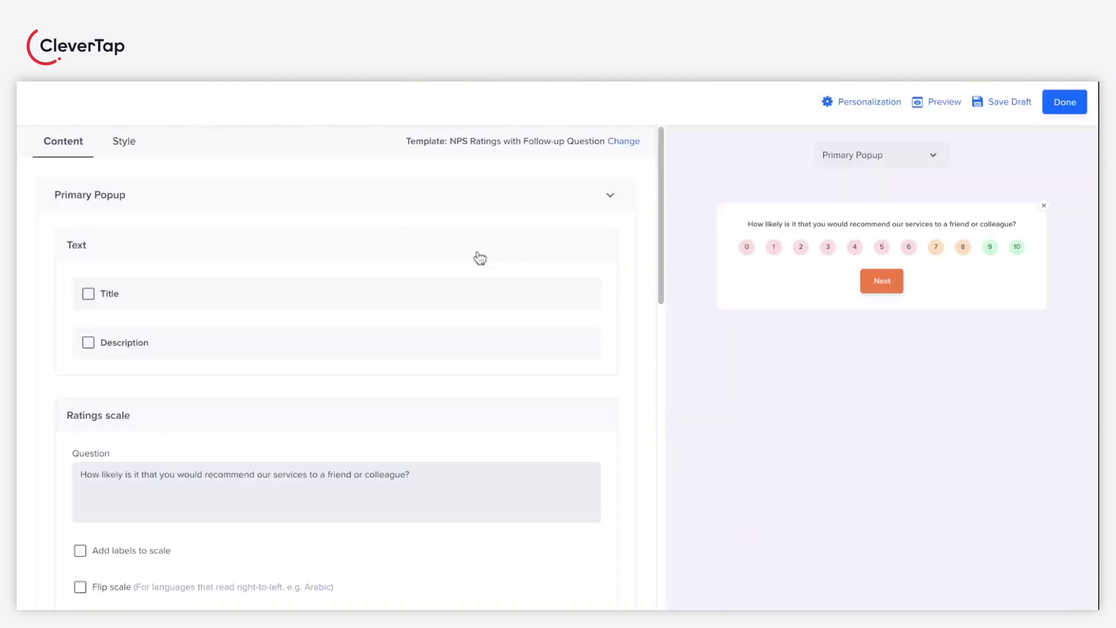
scroll(370, 307, "down", 2)
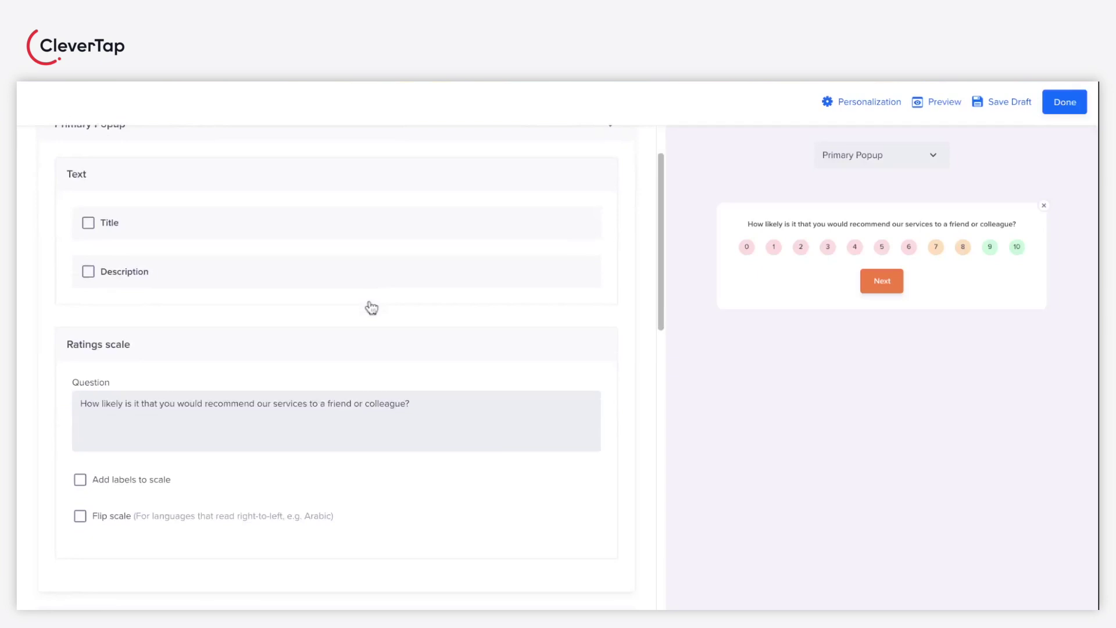
left_click(88, 222)
left_click(139, 268)
type("Hey @")
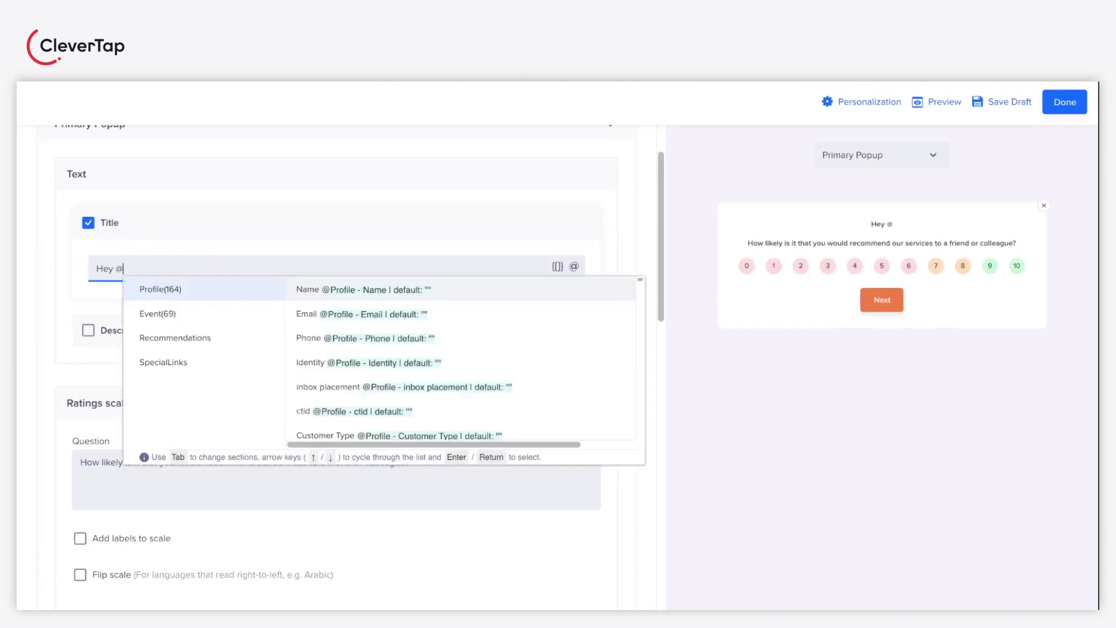
type("name")
key("Return")
type("There")
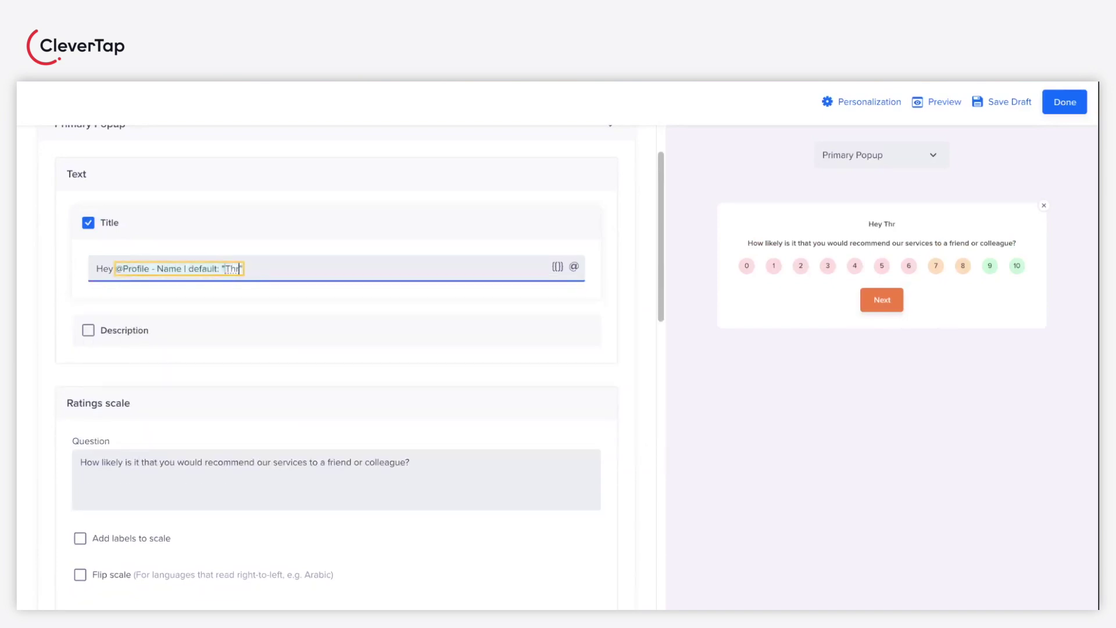
key("Return")
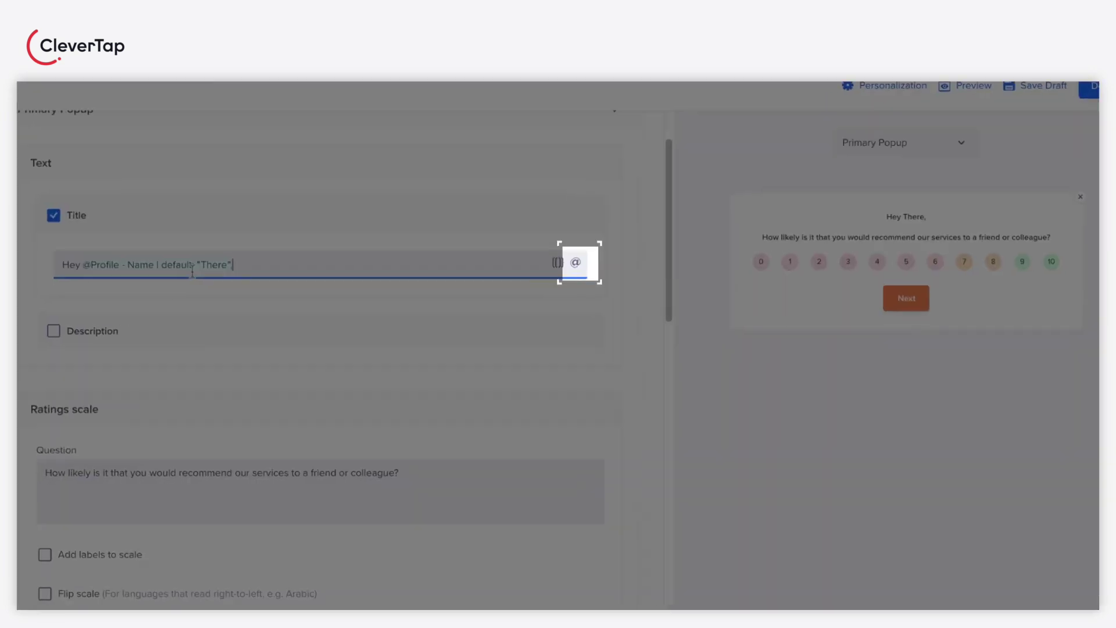
type(", take a mo")
type("ment to ra")
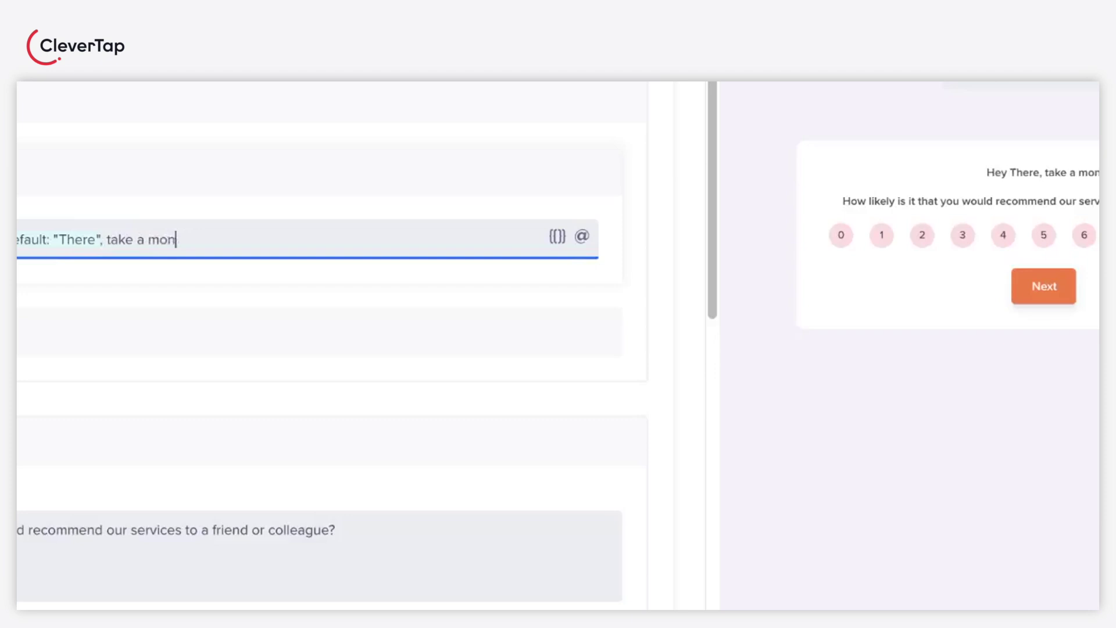
type("te us !")
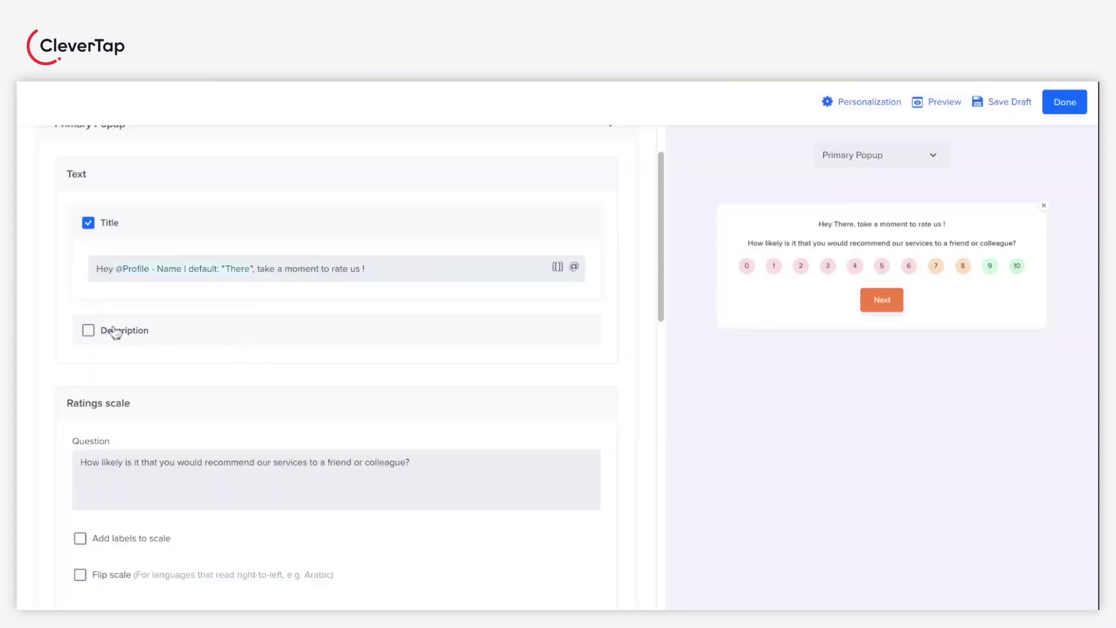
left_click(89, 331)
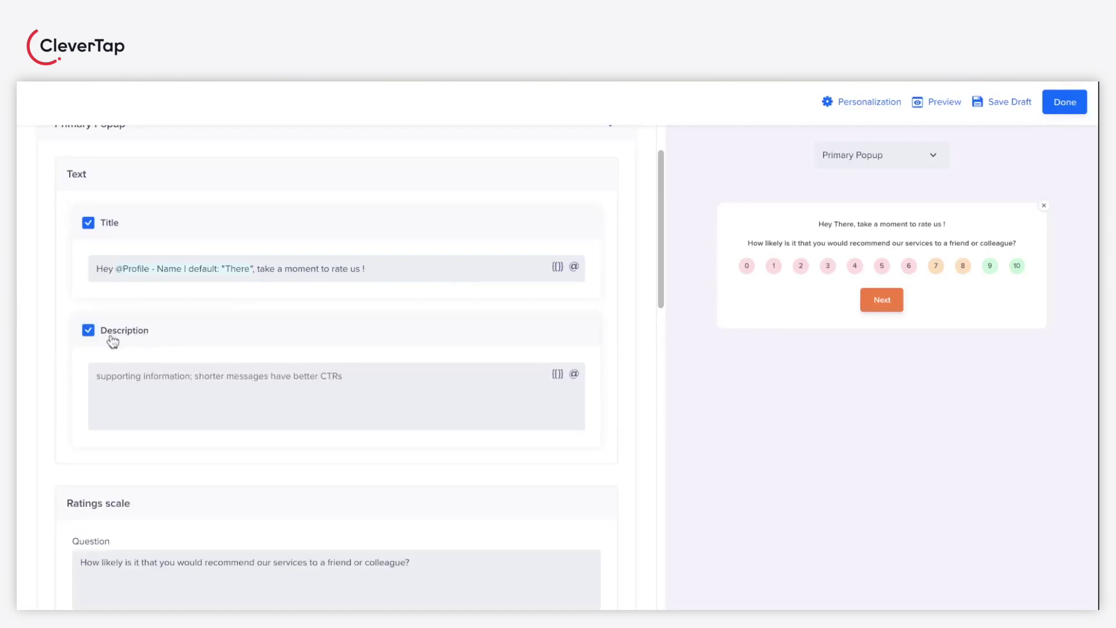
left_click(92, 336)
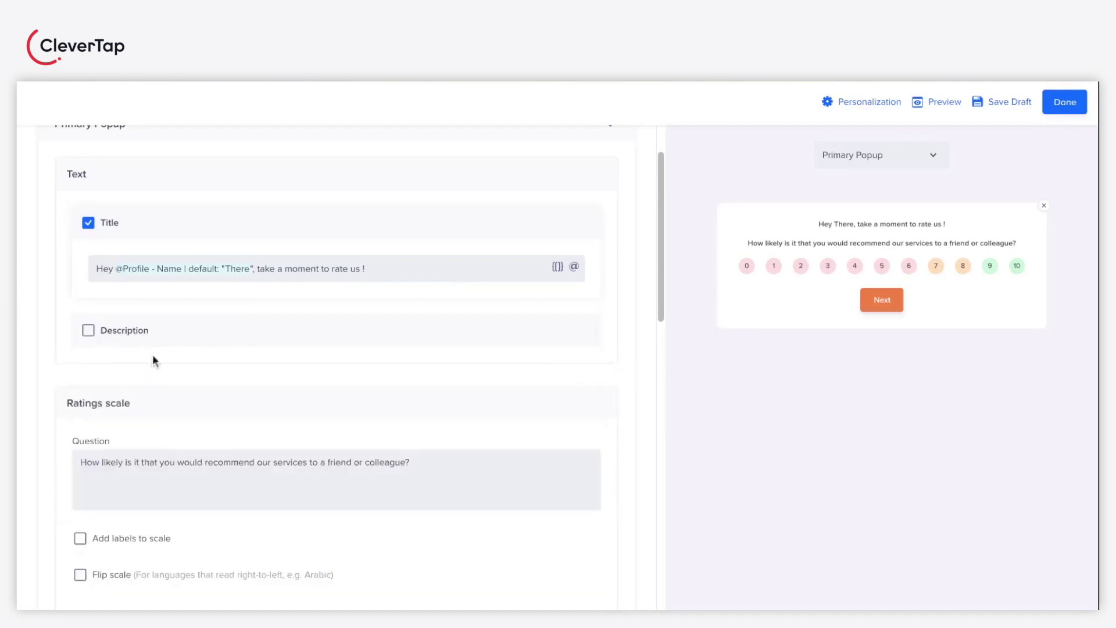
scroll(152, 354, "down", 3)
scroll(153, 355, "down", 2)
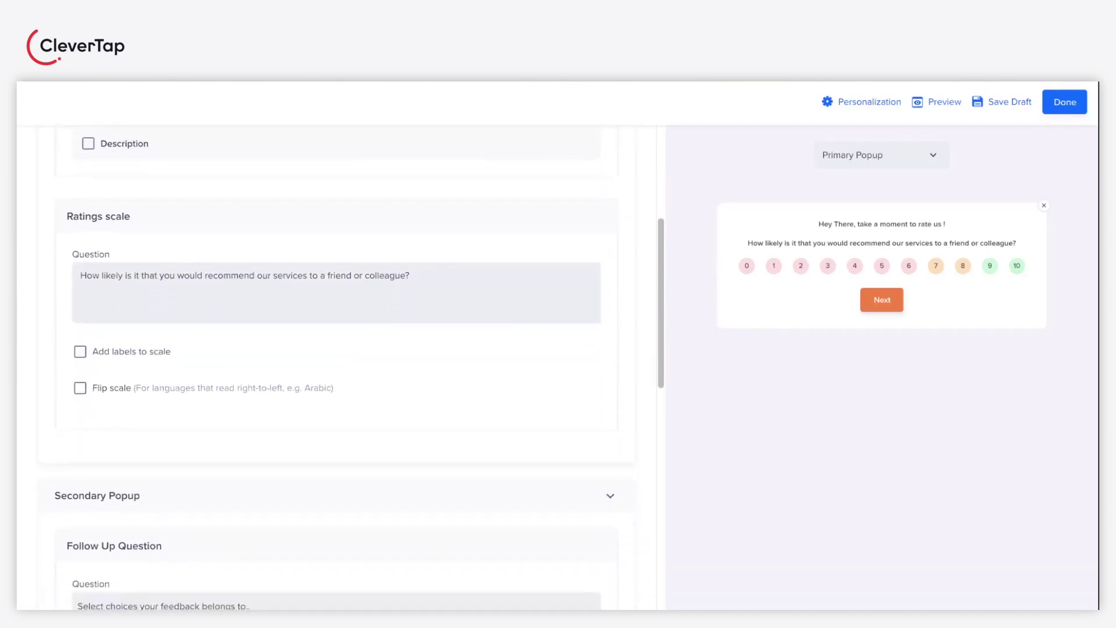
scroll(336, 366, "down", 1)
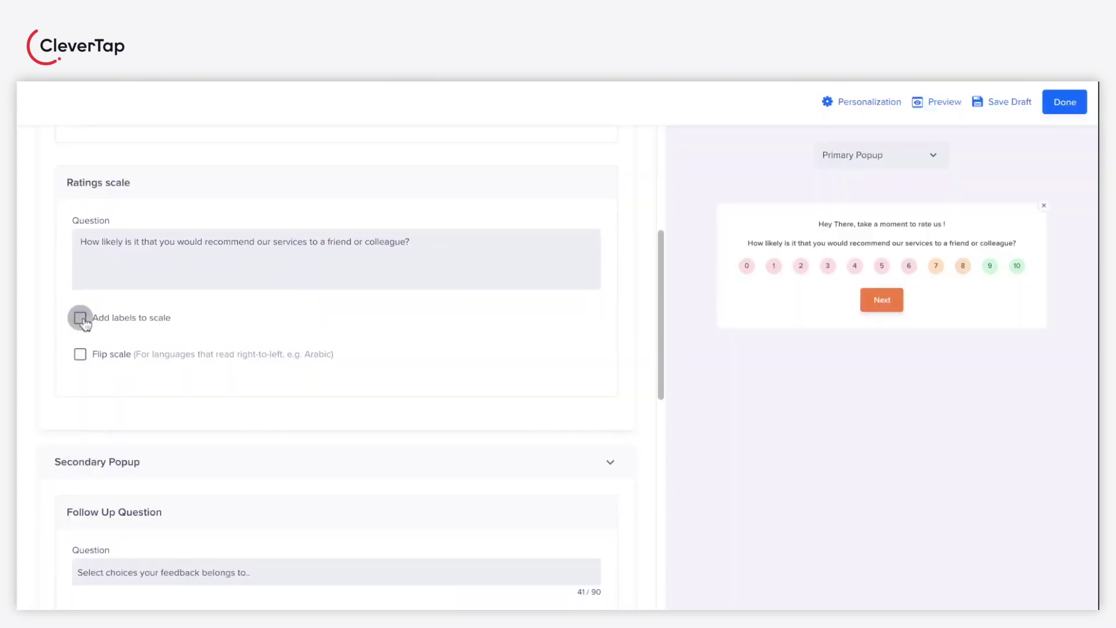
- Add scale labels 'Not Likely' for the lowest score and 'Very Likely' for the highest
left_click(81, 319)
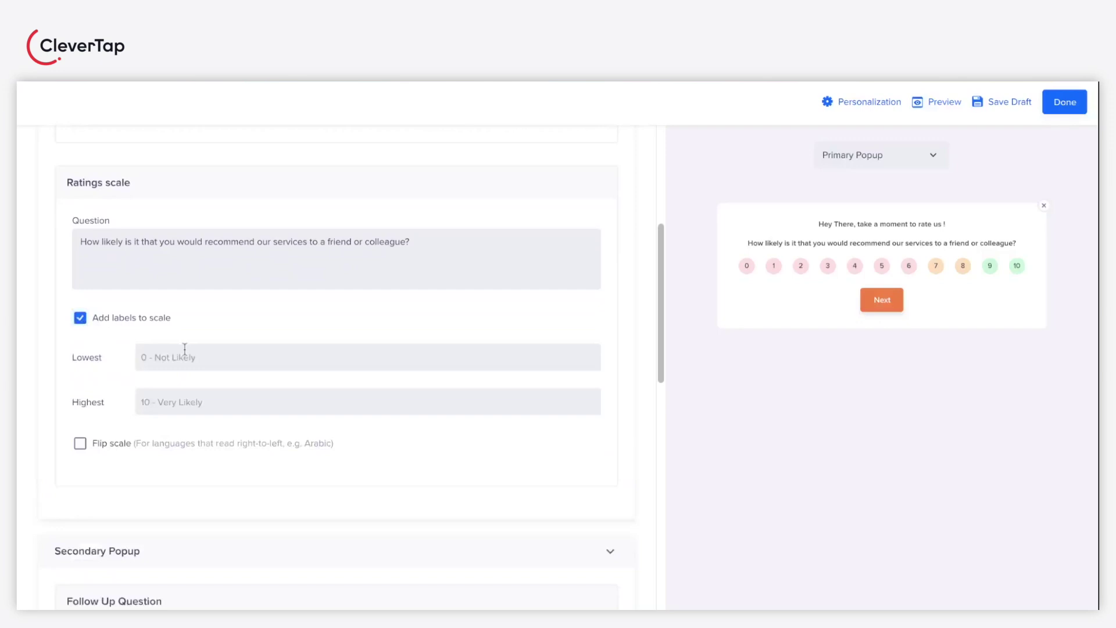
left_click(178, 354)
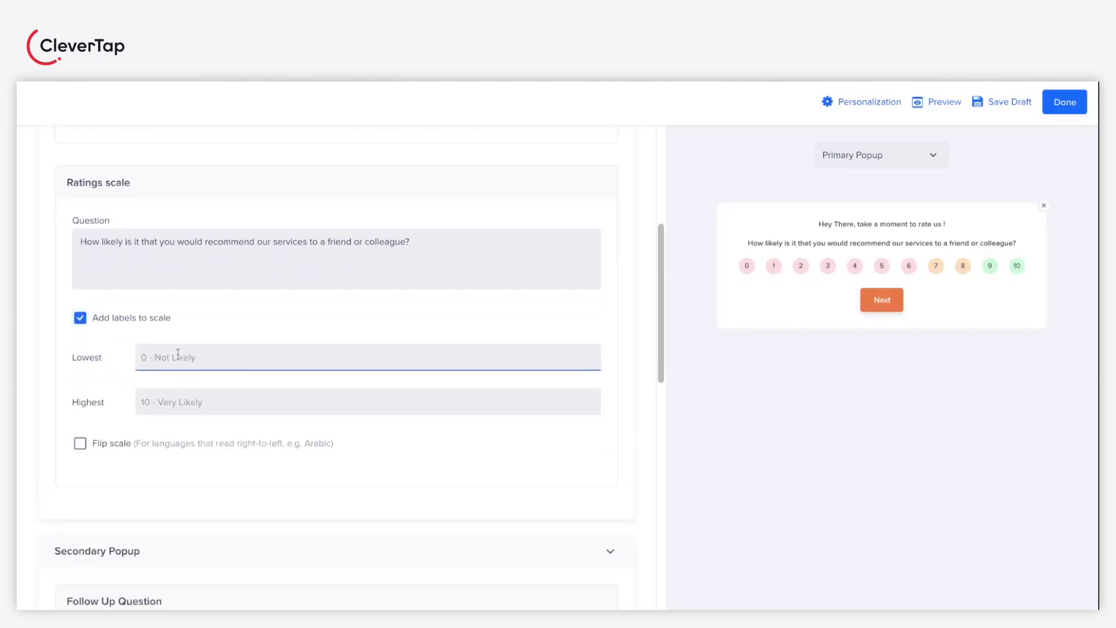
type("Not Likely")
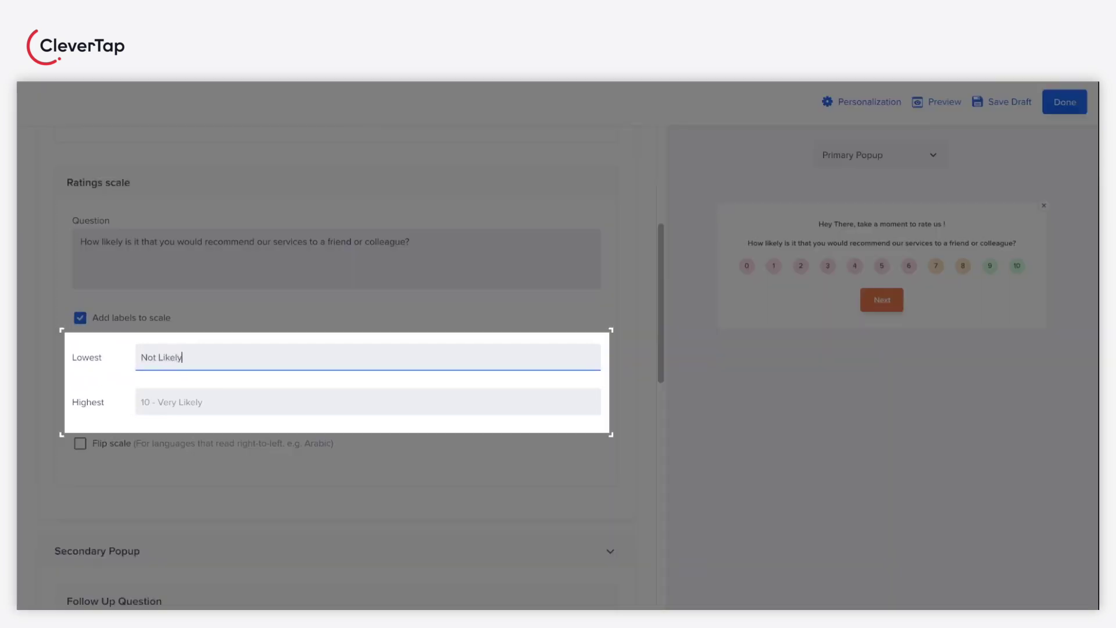
left_click(173, 401)
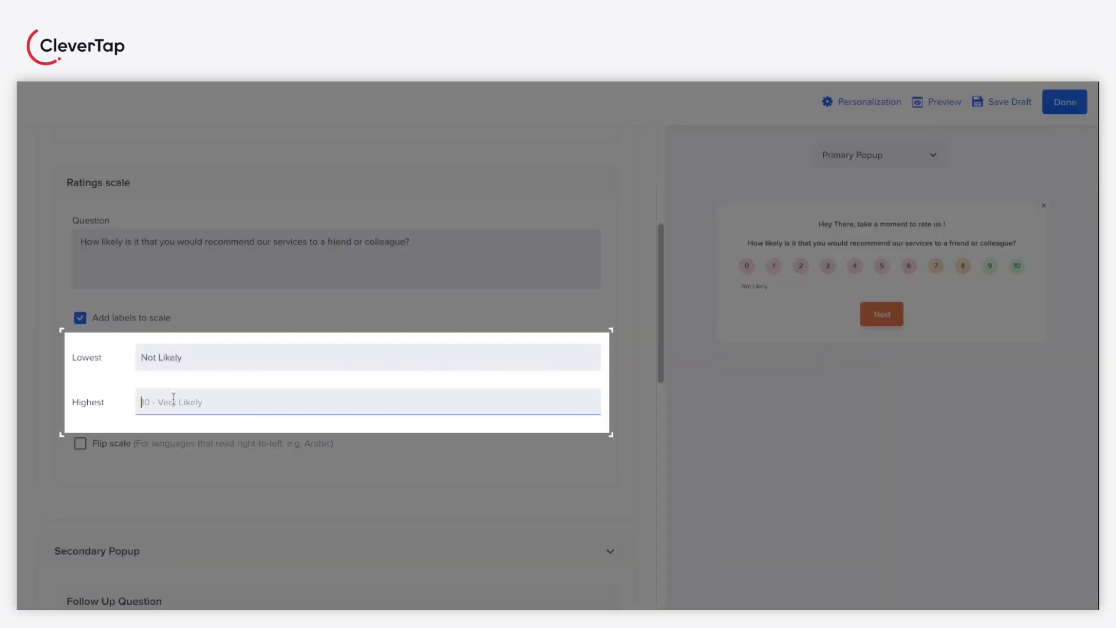
type("Very Li")
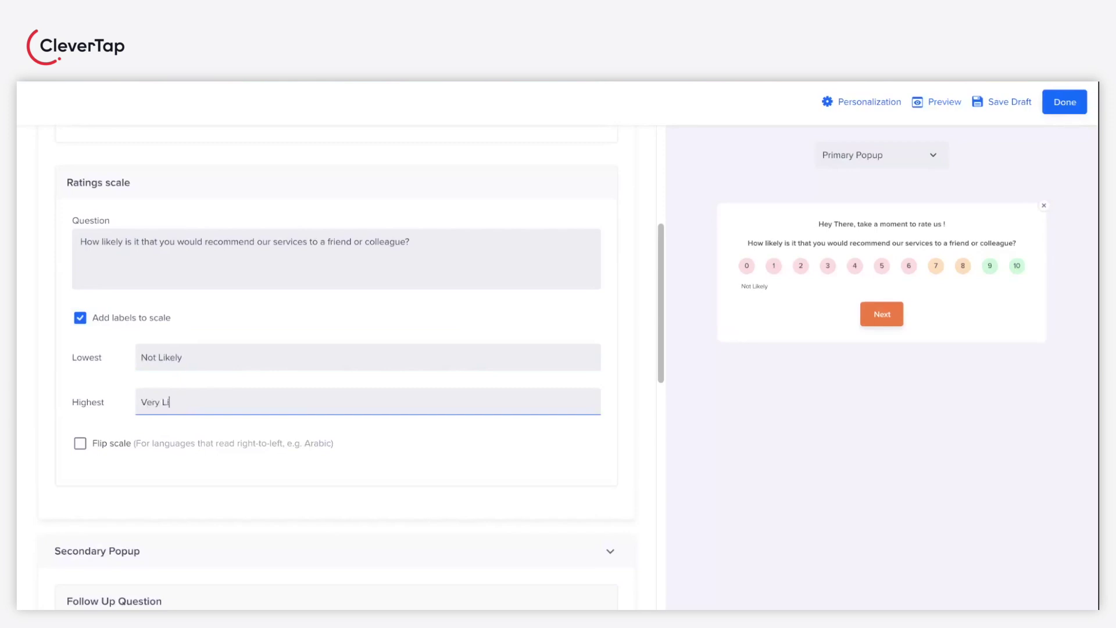
type("kely")
- Change the follow-up question to 'What did you like the most?'
scroll(190, 456, "down", 7)
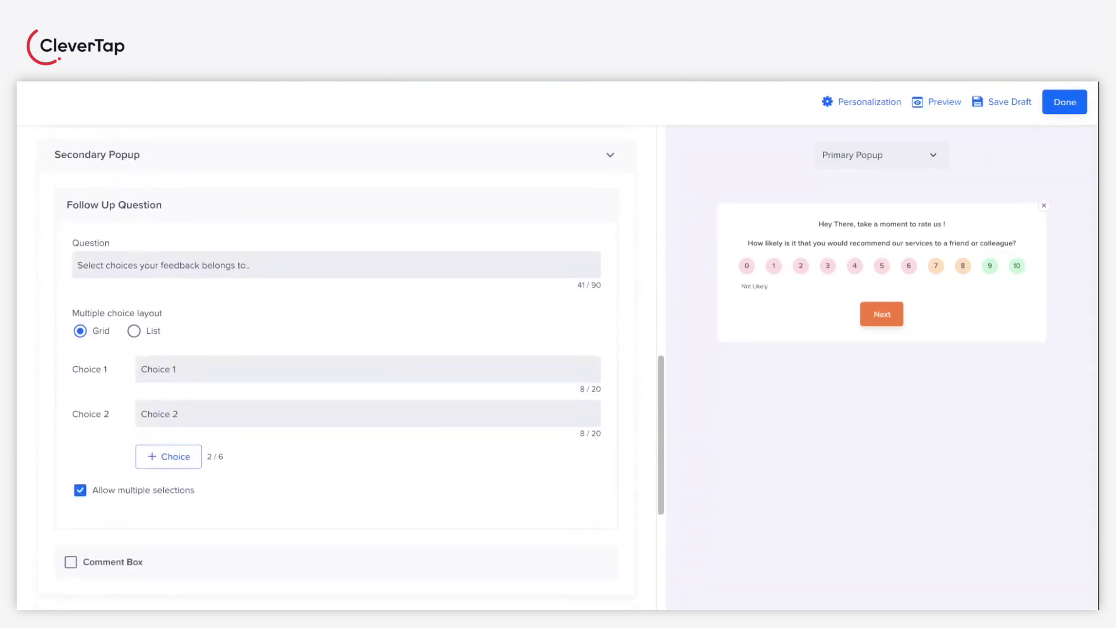
left_click(180, 259)
key("ctrl+a")
type("What di")
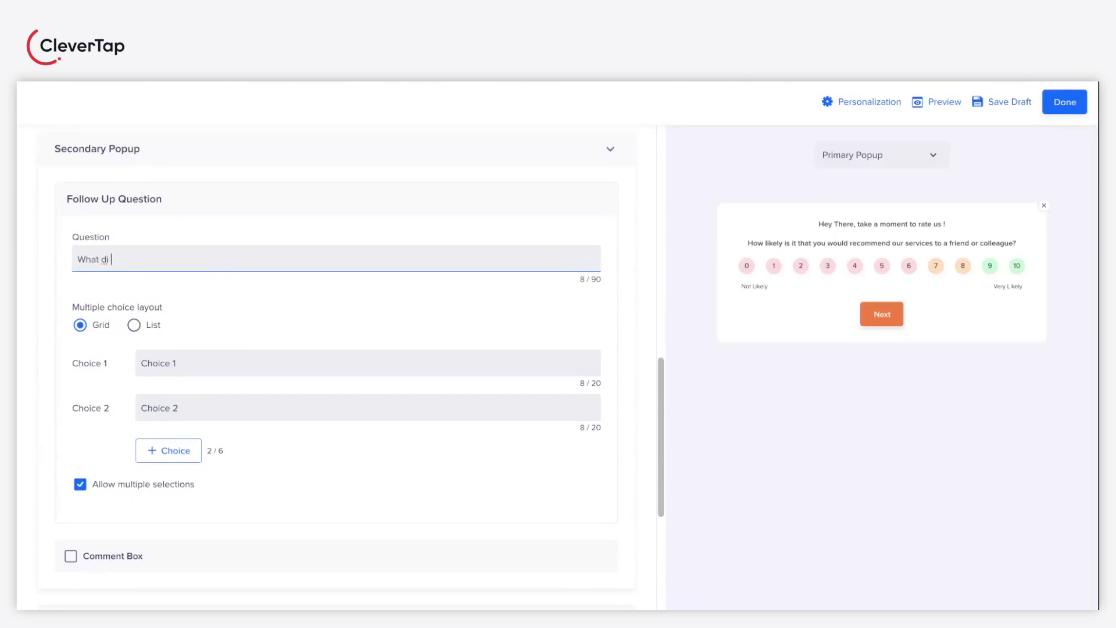
type("d you like the most?")
- Set the answer choices to Food quality, Faster Delivery and a new third choice, Packaging
left_click(180, 363)
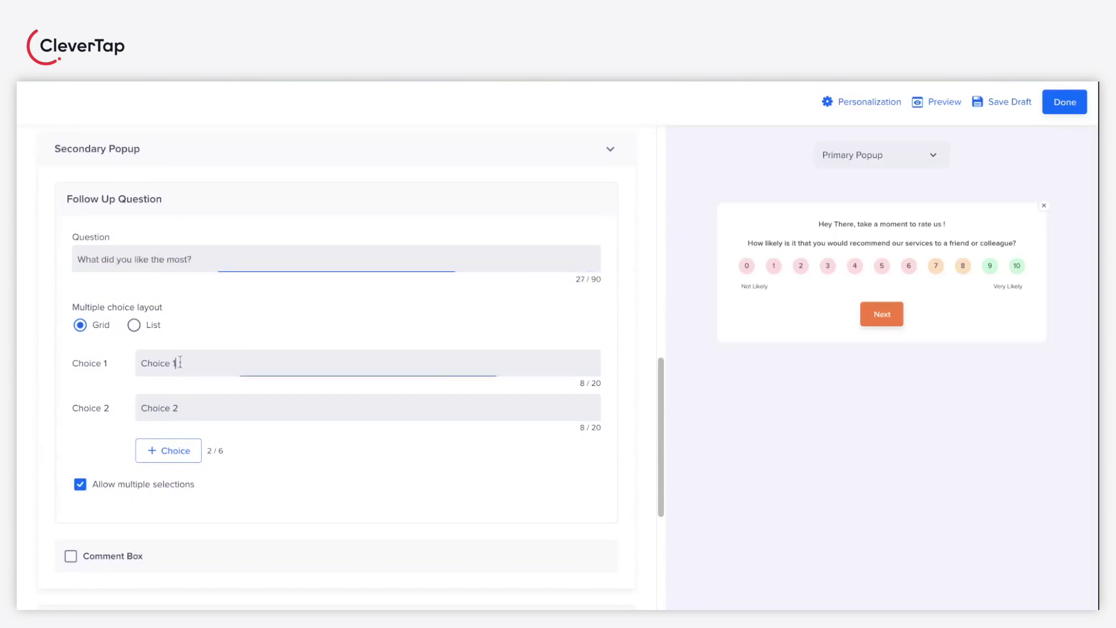
key("ctrl+a")
key("BackSpace")
type("Foo")
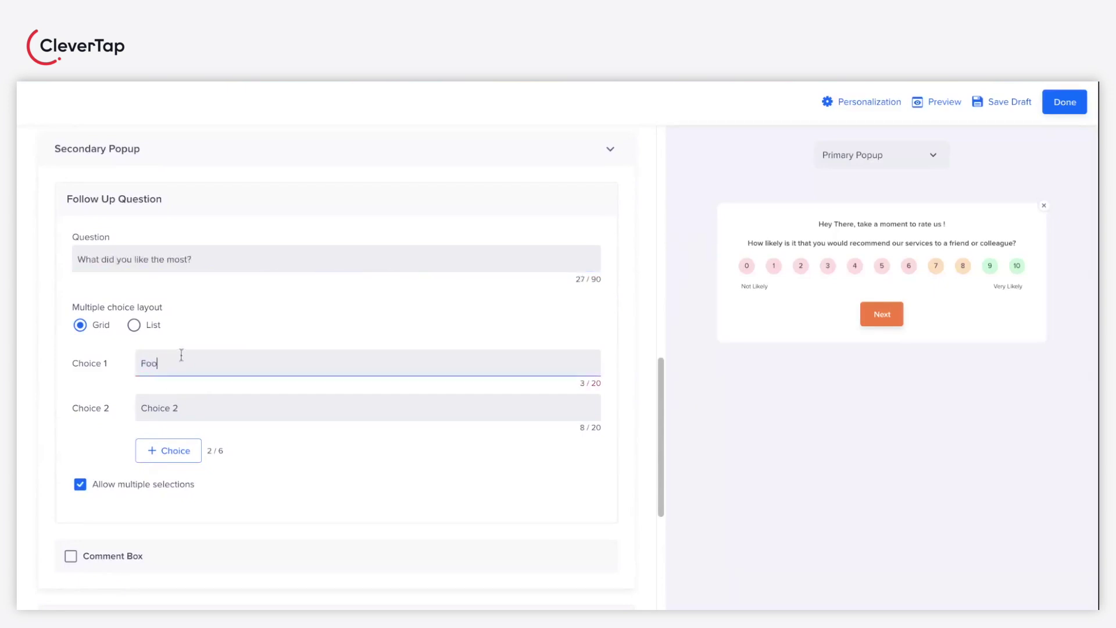
type("d quality")
left_click(195, 401)
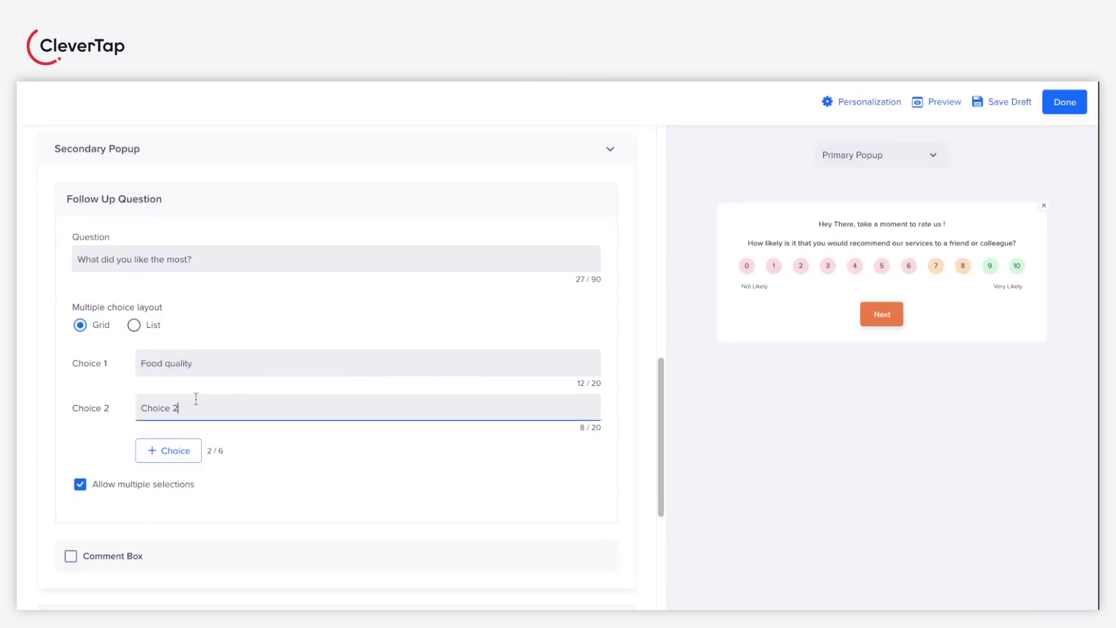
key("ctrl+a")
key("BackSpace")
type("Faster Delivery")
left_click(187, 449)
left_click(167, 452)
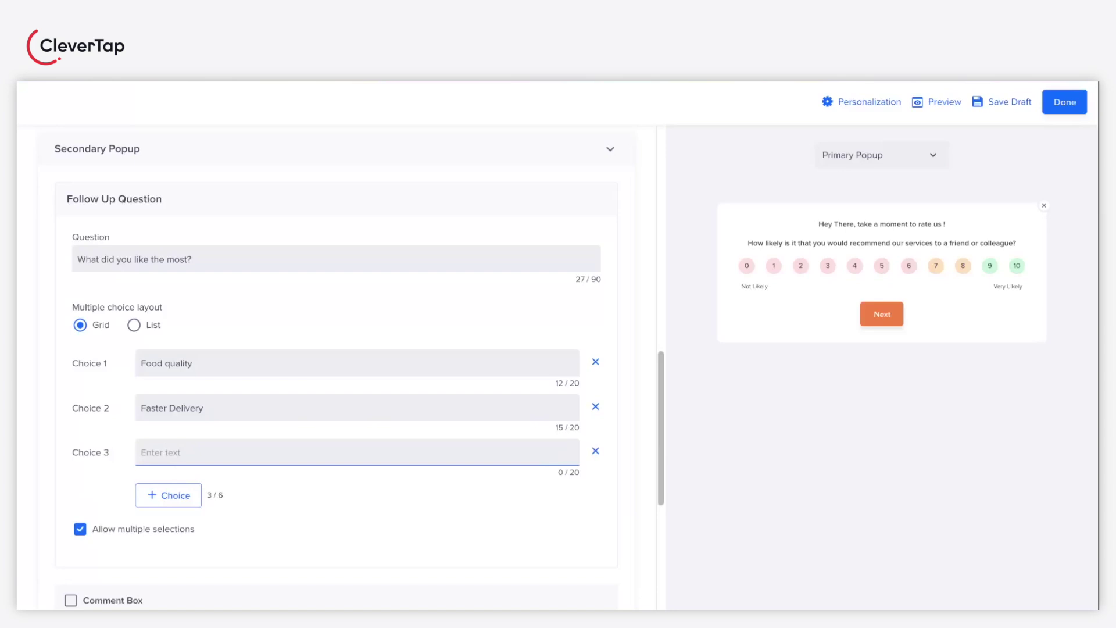
type("Packaging")
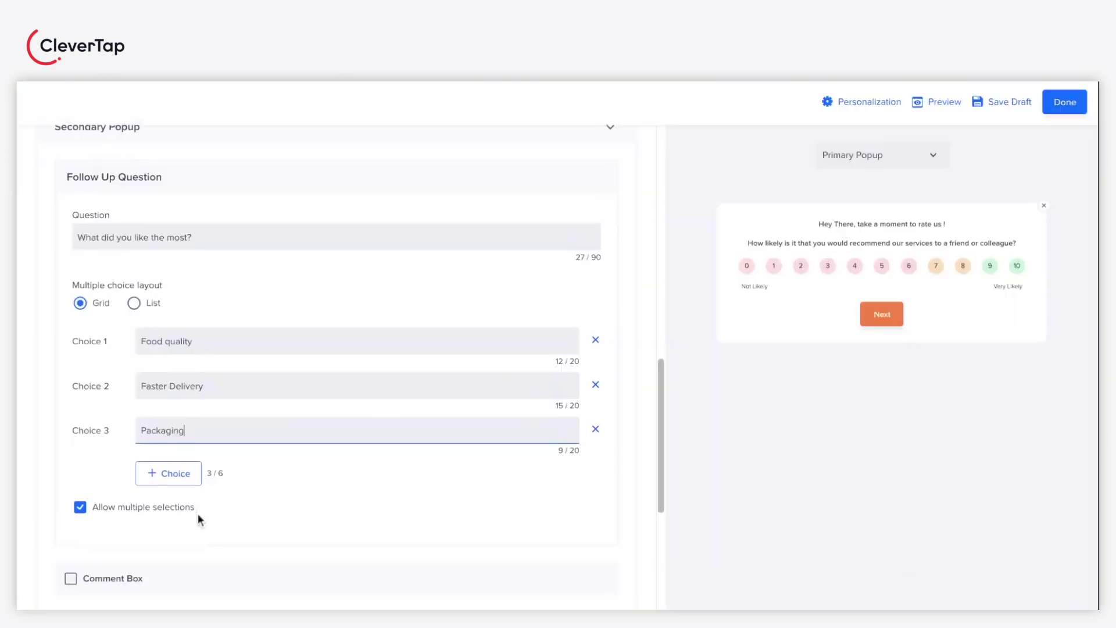
scroll(199, 518, "down", 1)
scroll(359, 353, "down", 1)
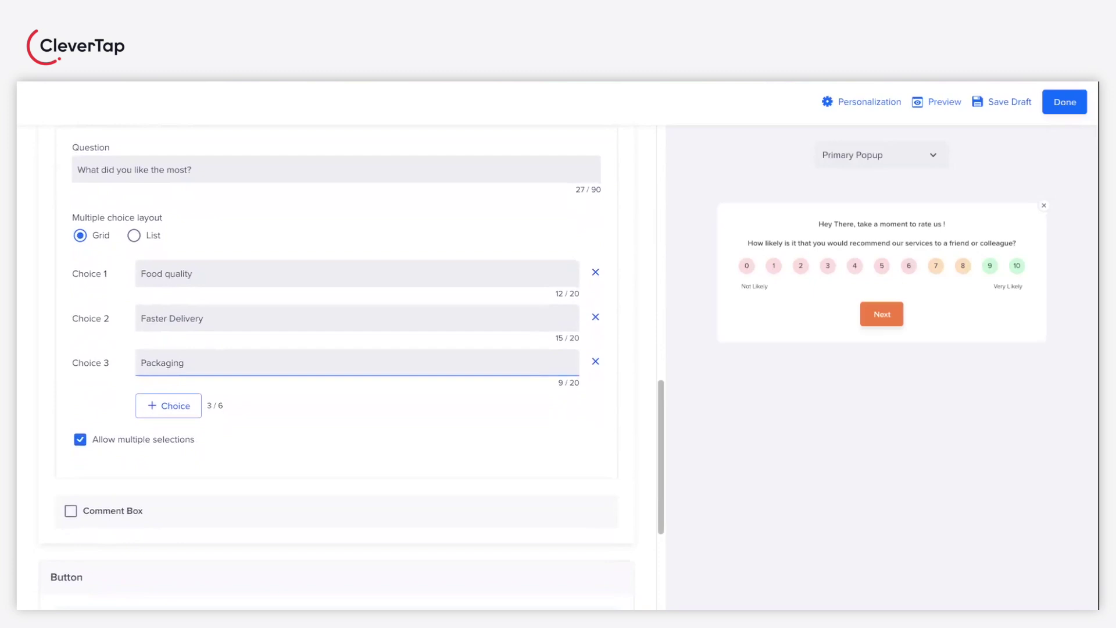
scroll(353, 370, "down", 2)
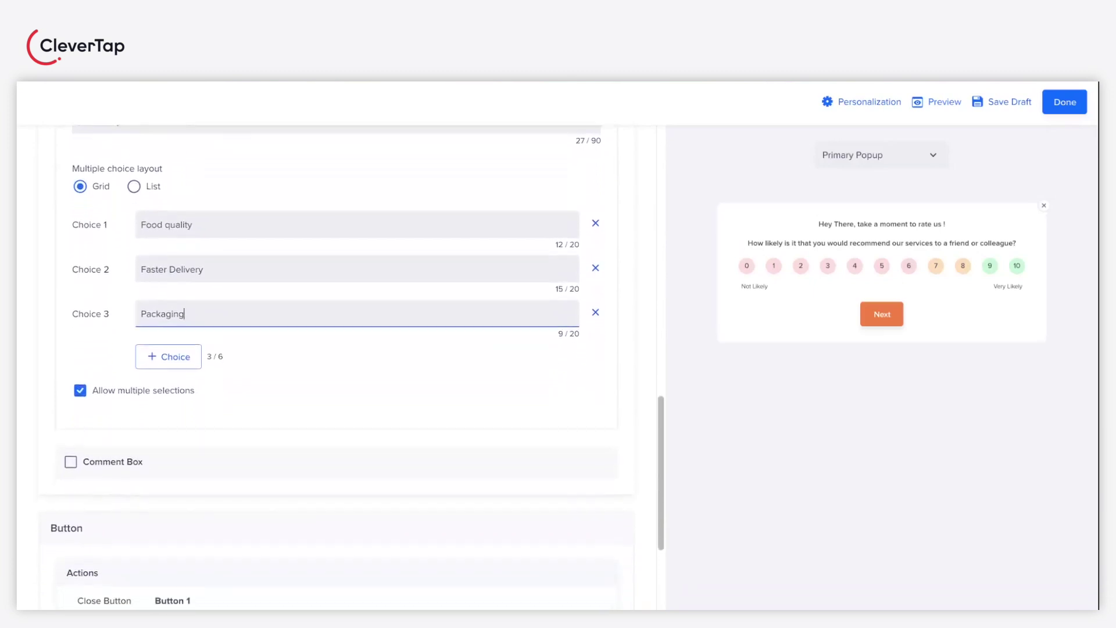
- Add a free-text comment box to the survey
left_click(109, 463)
scroll(199, 504, "down", 2)
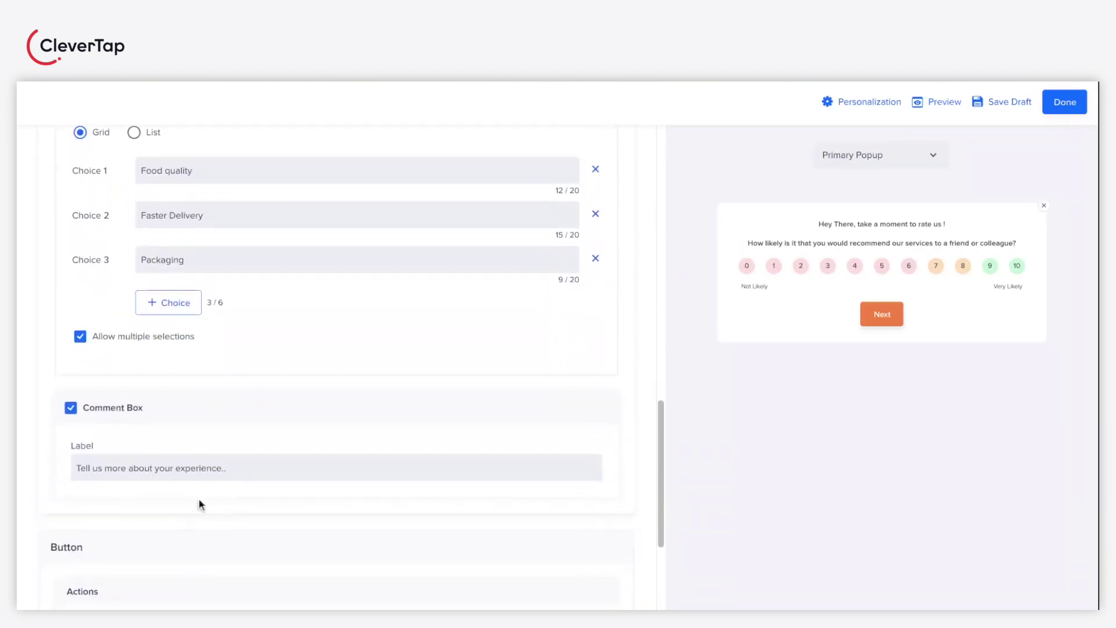
scroll(240, 471, "down", 6)
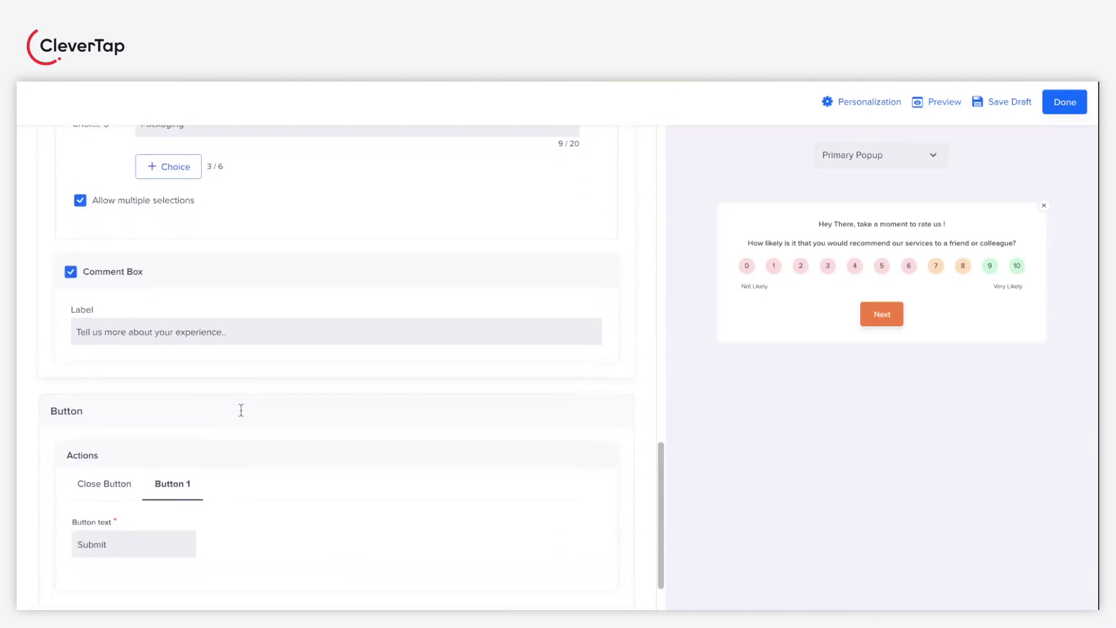
scroll(55, 576, "down", 2)
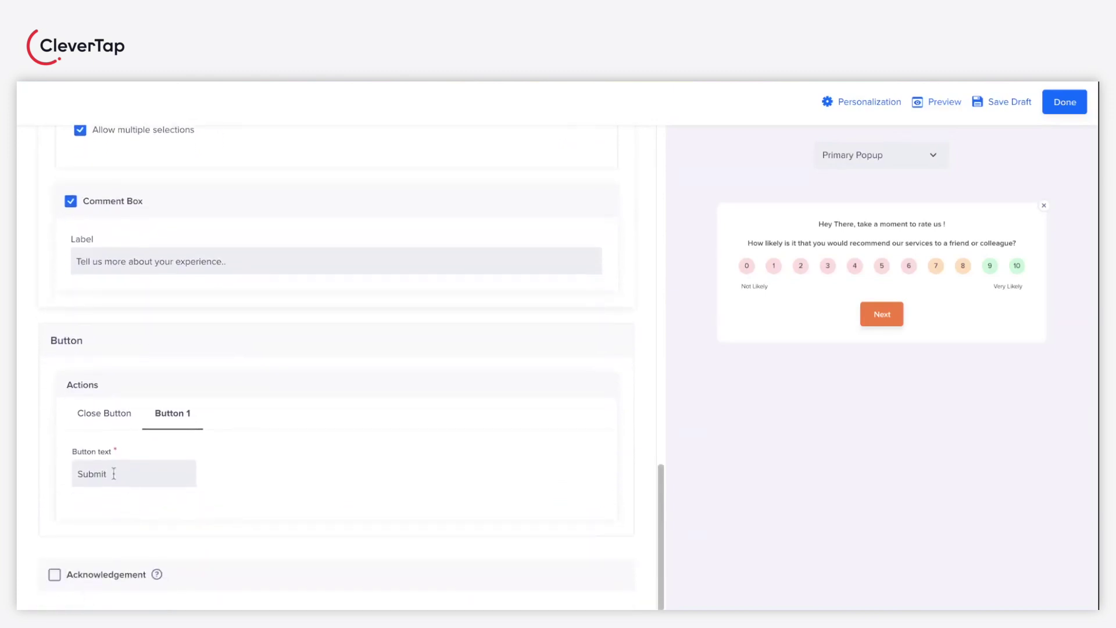
- Enable an acknowledgement reading 'Thanks for sharing your feedback!' that auto-closes after 3 secs
left_click(54, 575)
scroll(154, 561, "down", 4)
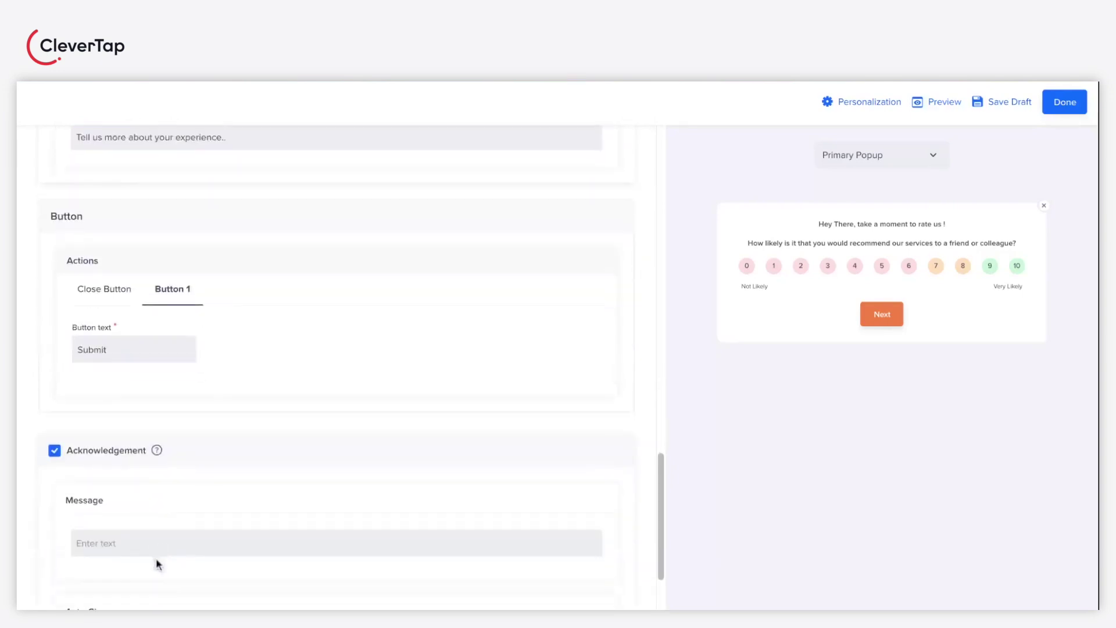
left_click(142, 549)
scroll(143, 546, "down", 3)
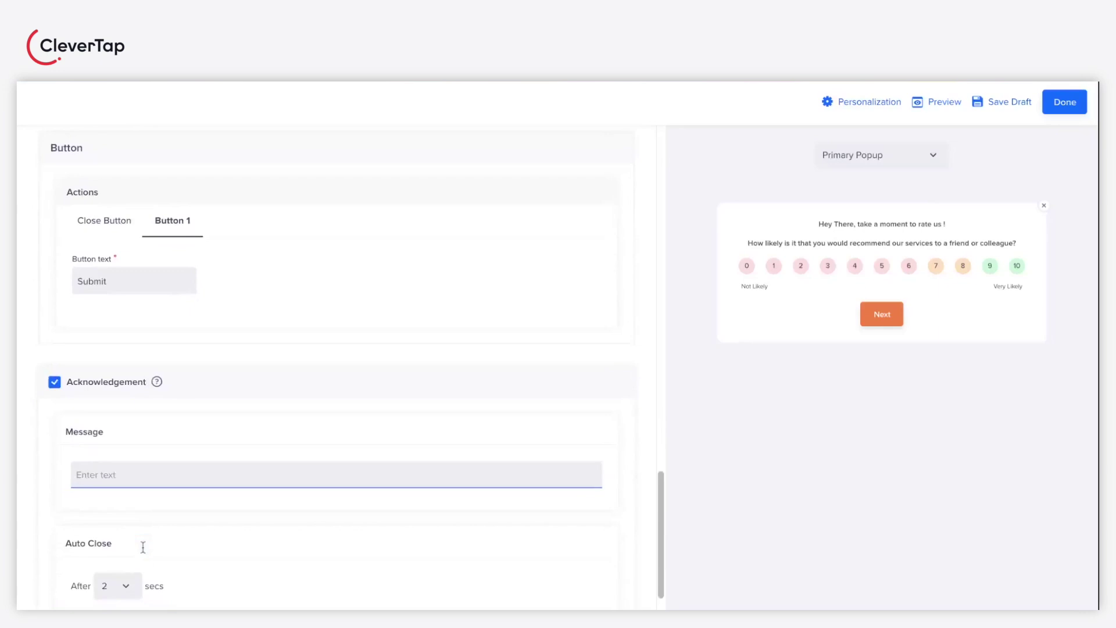
scroll(143, 547, "down", 1)
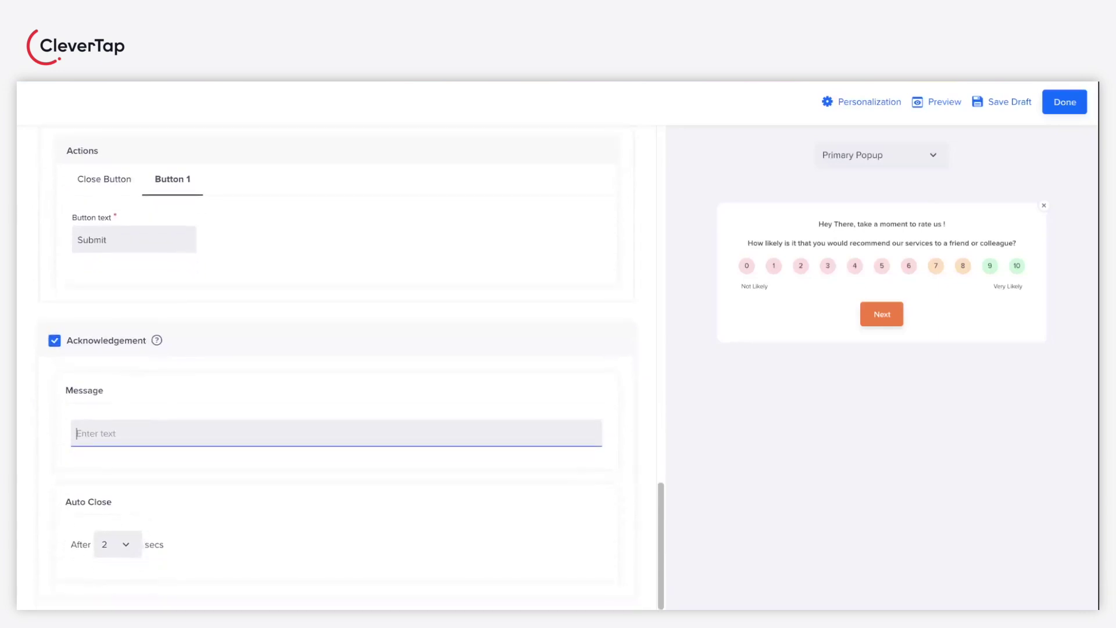
type("Thanks for sharing your feedback")
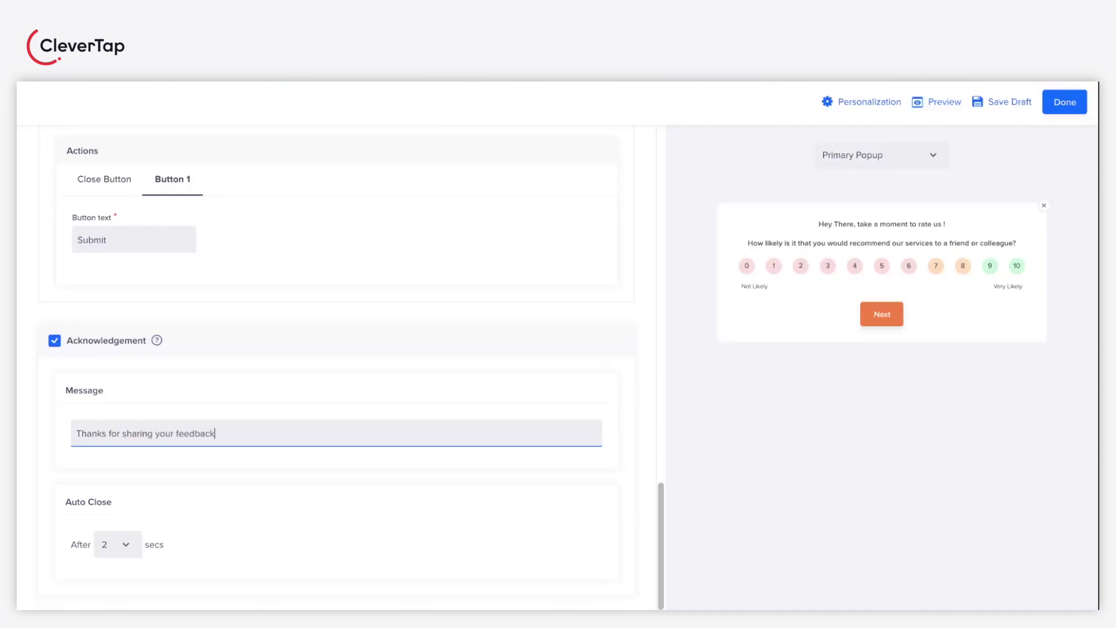
scroll(194, 592, "down", 1)
type("!")
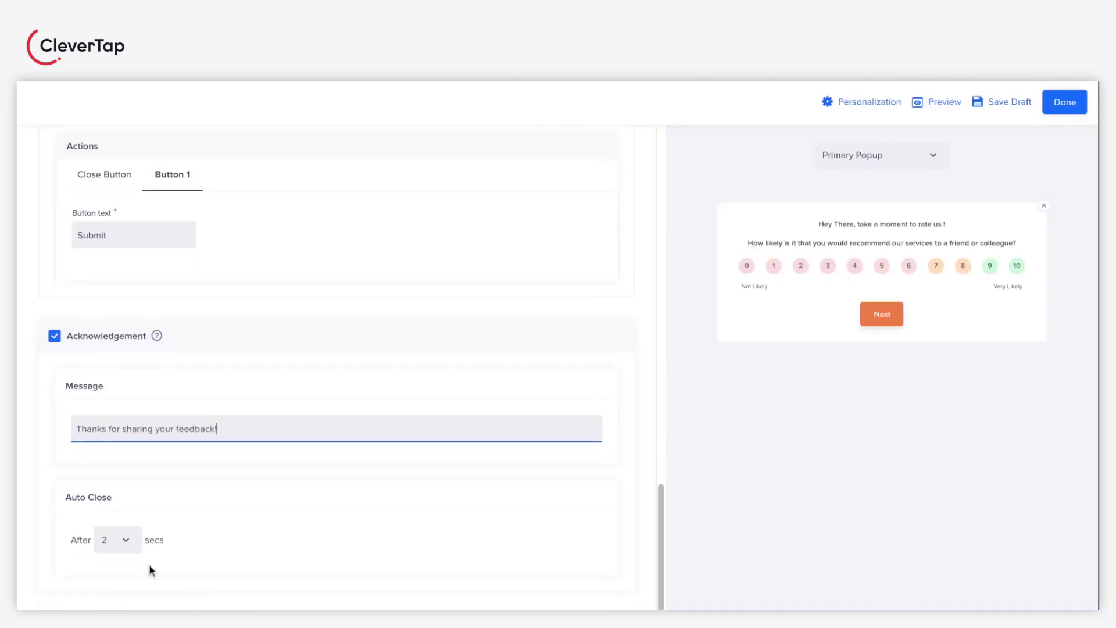
left_click(133, 552)
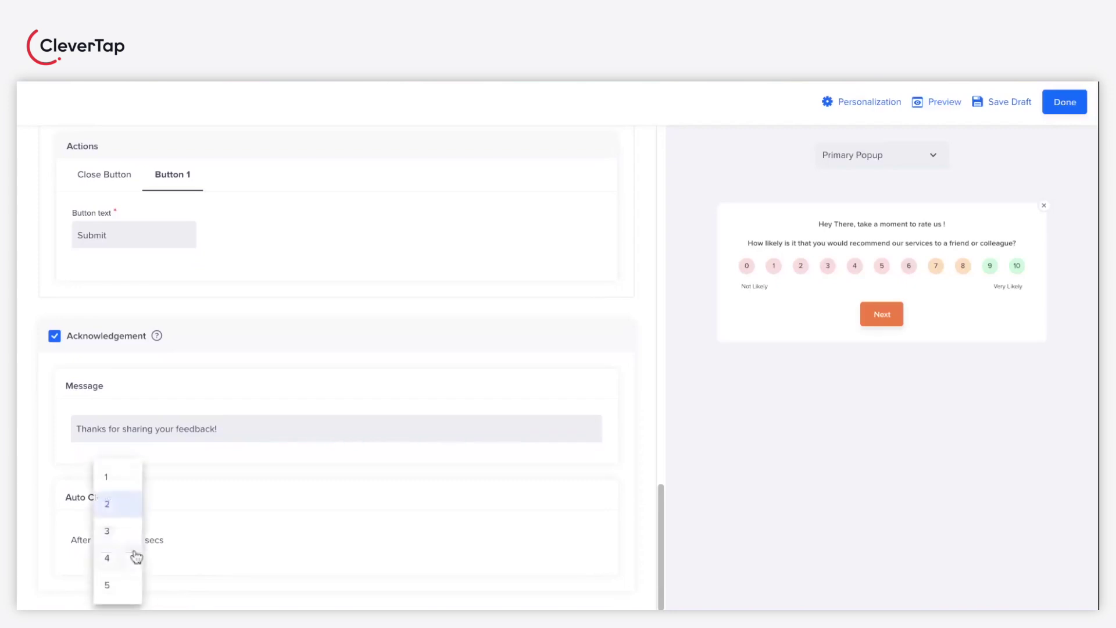
left_click(112, 533)
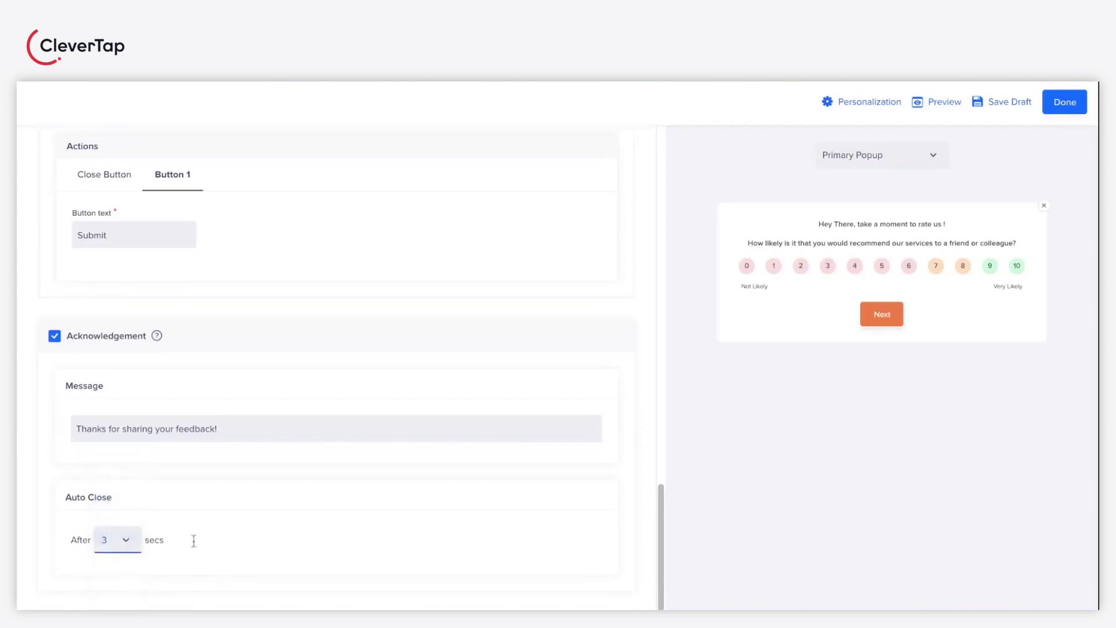
left_click(298, 548)
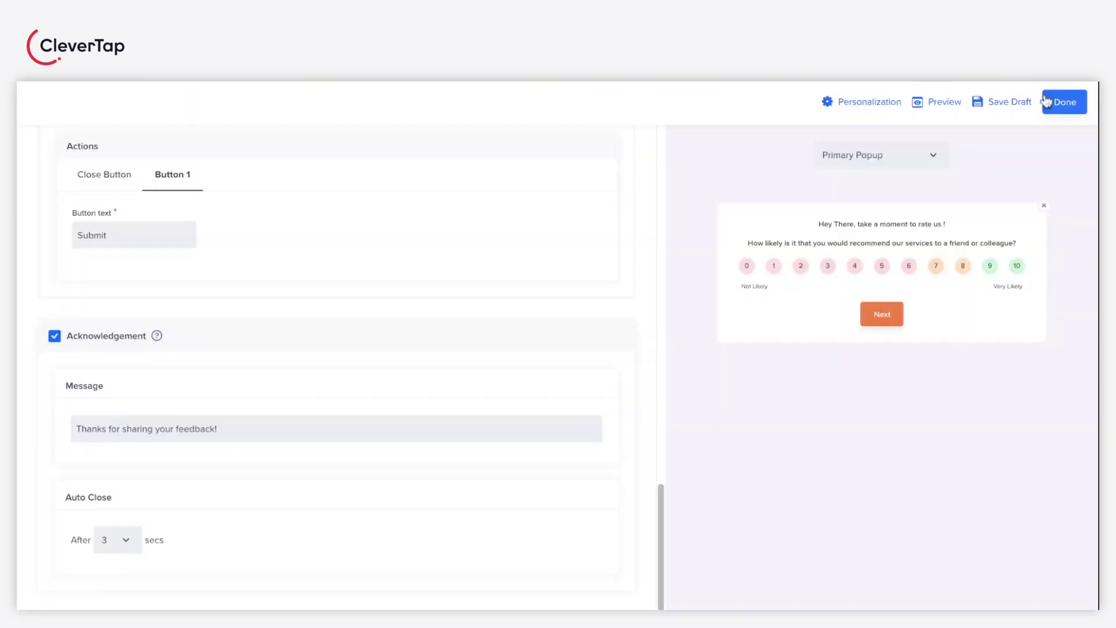
- Close the pop-up editor and return to the campaign page with the What step completed
left_click(1046, 101)
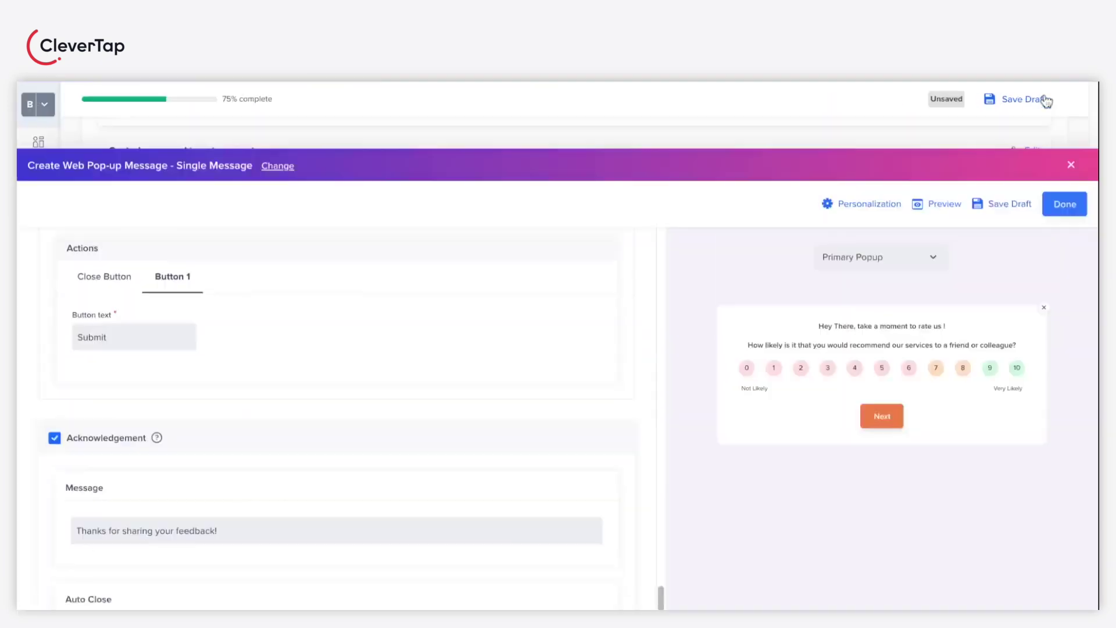
scroll(610, 413, "down", 3)
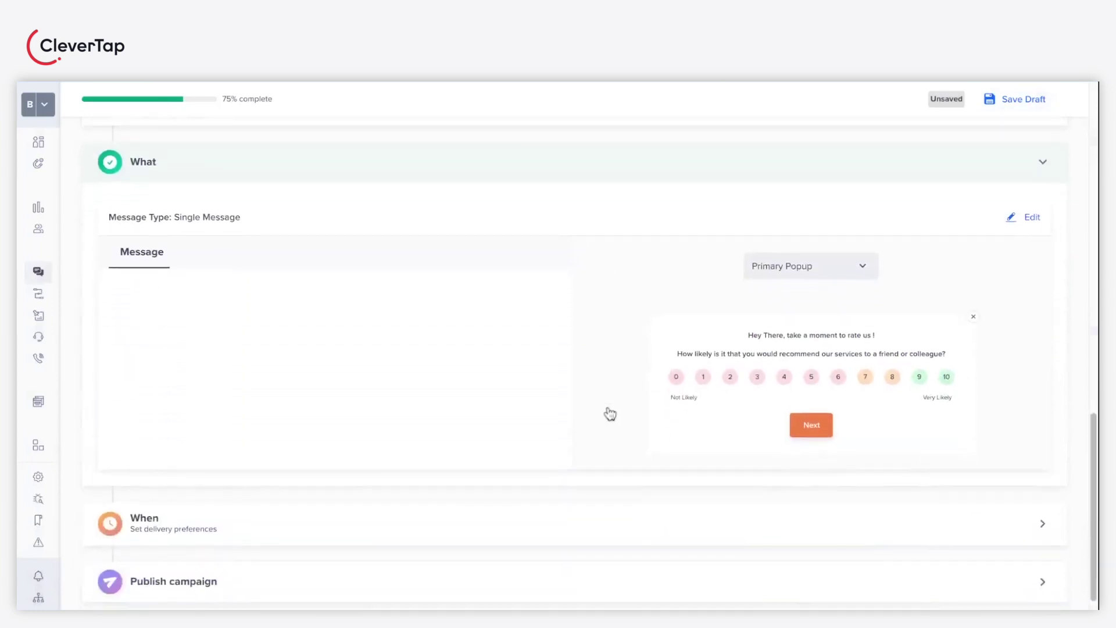
- Set the campaign to start on Nov 22 and end on Nov 30, 2023
left_click(274, 494)
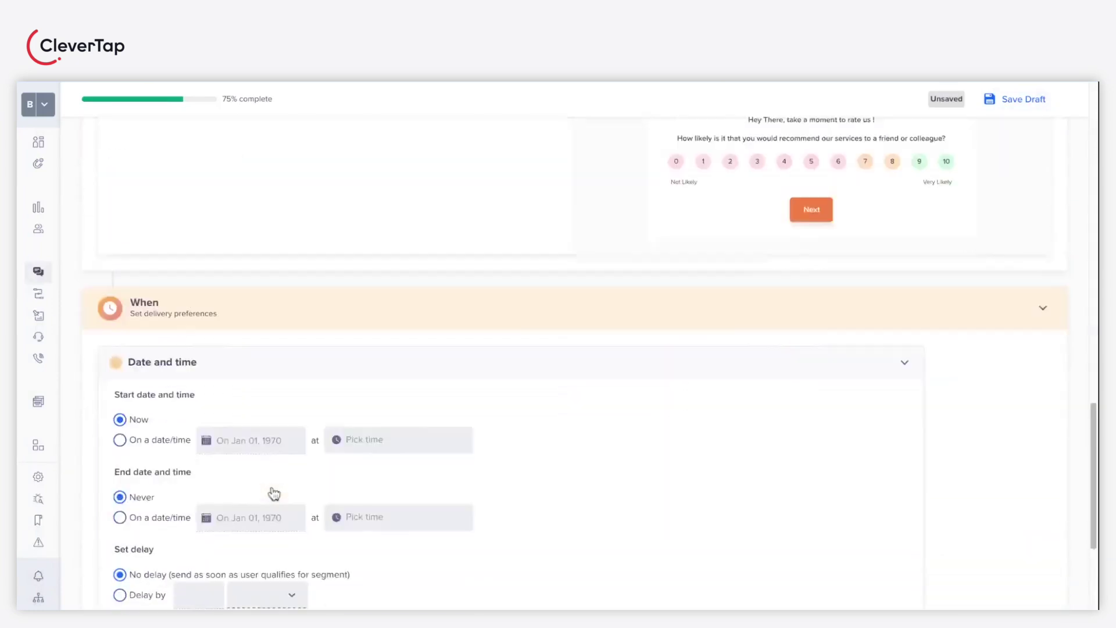
left_click(120, 312)
left_click(289, 326)
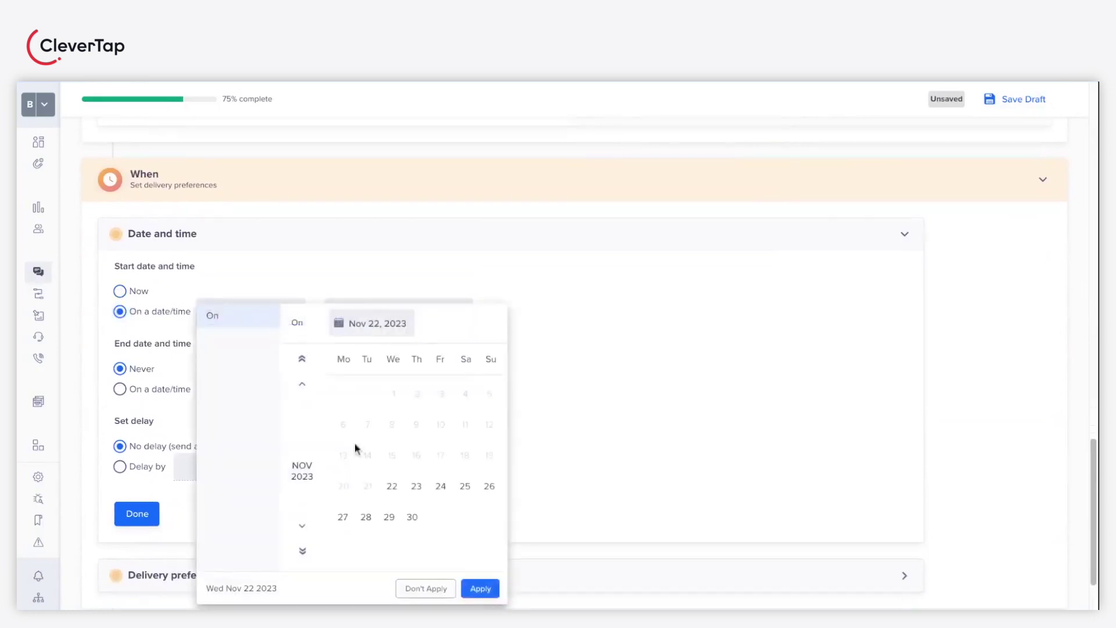
left_click(392, 486)
left_click(472, 587)
left_click(263, 400)
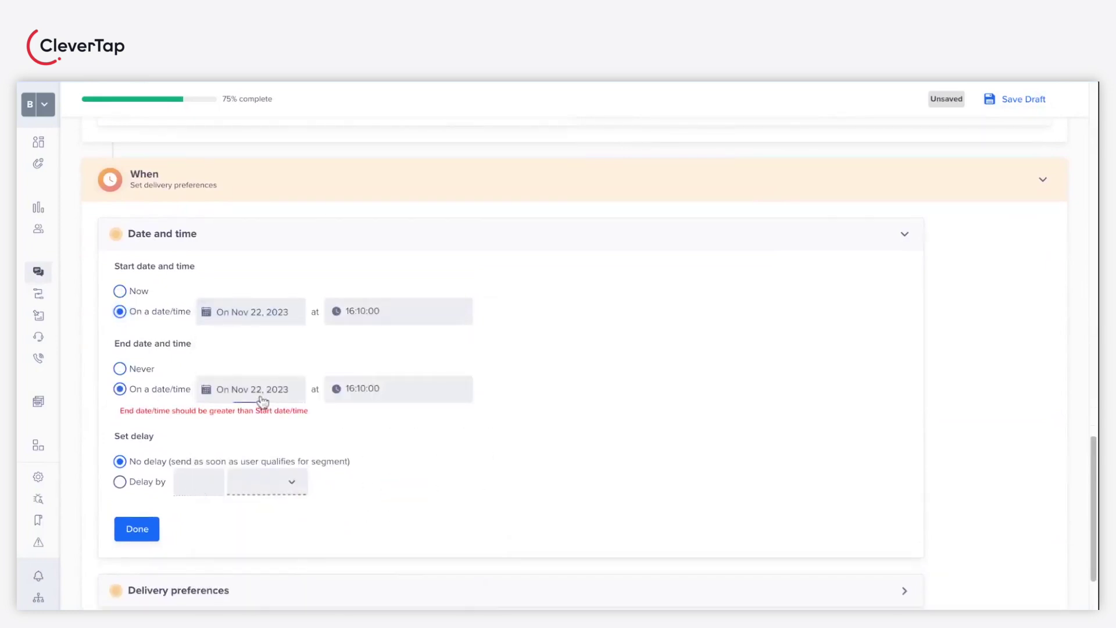
left_click(413, 521)
left_click(474, 588)
scroll(279, 501, "down", 1)
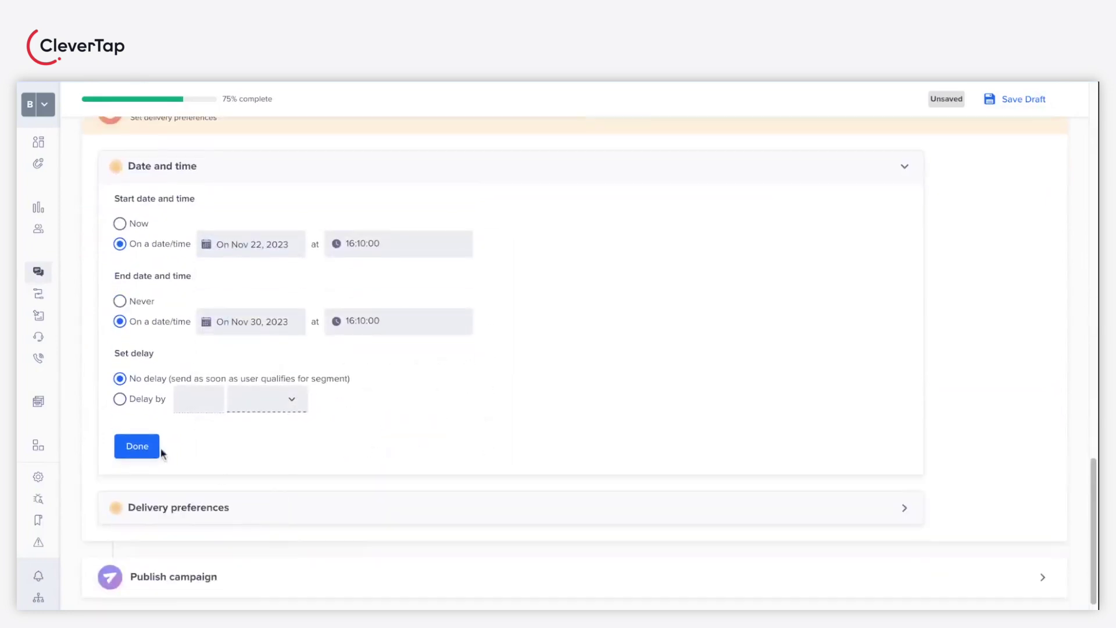
left_click(139, 446)
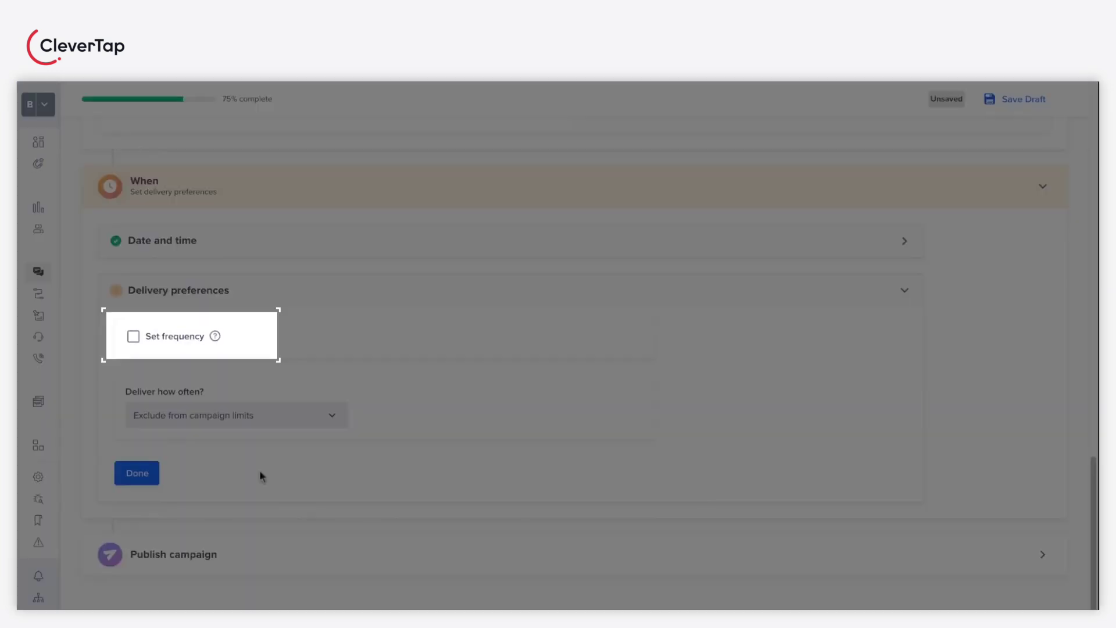
- Limit delivery to Monday, Wednesday and Friday from 23:00 to 06:00
left_click(133, 336)
left_click(207, 342)
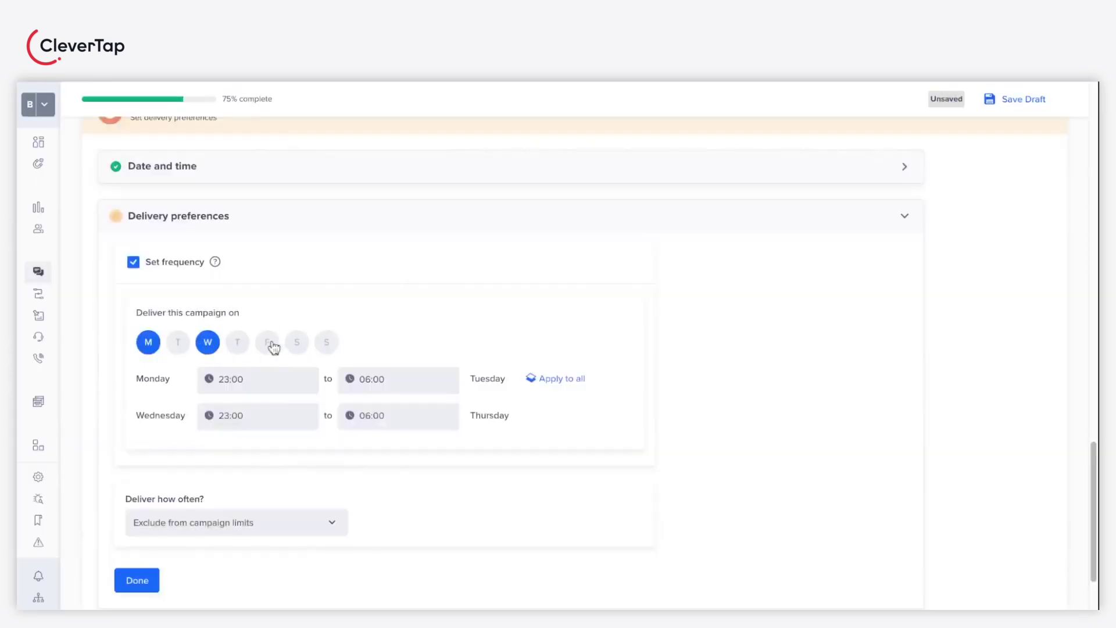
left_click(267, 342)
scroll(329, 378, "down", 1)
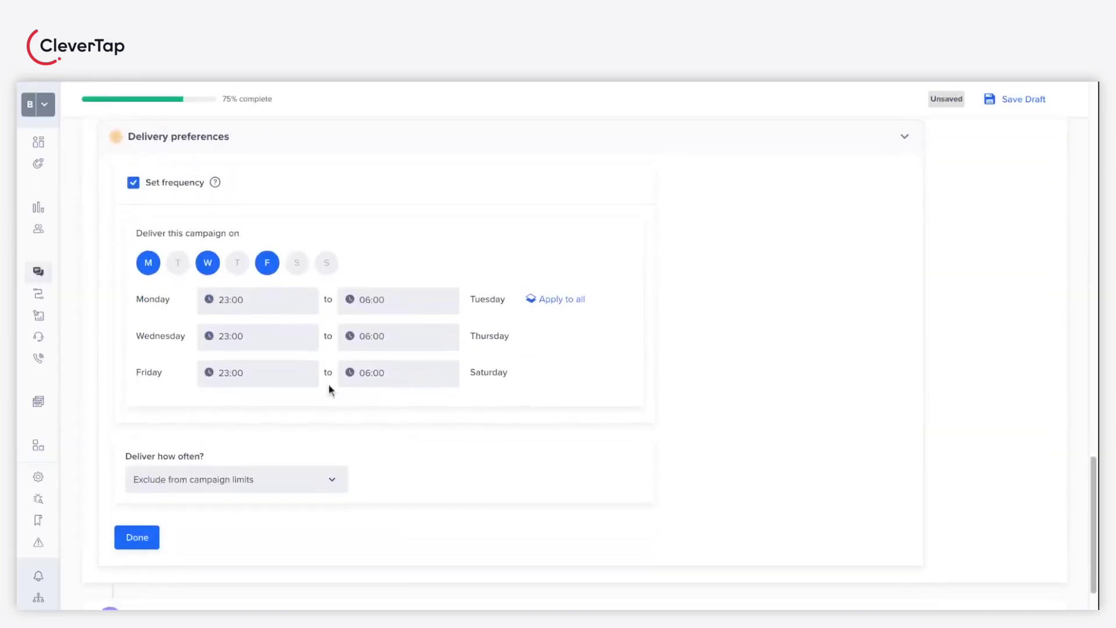
left_click(140, 540)
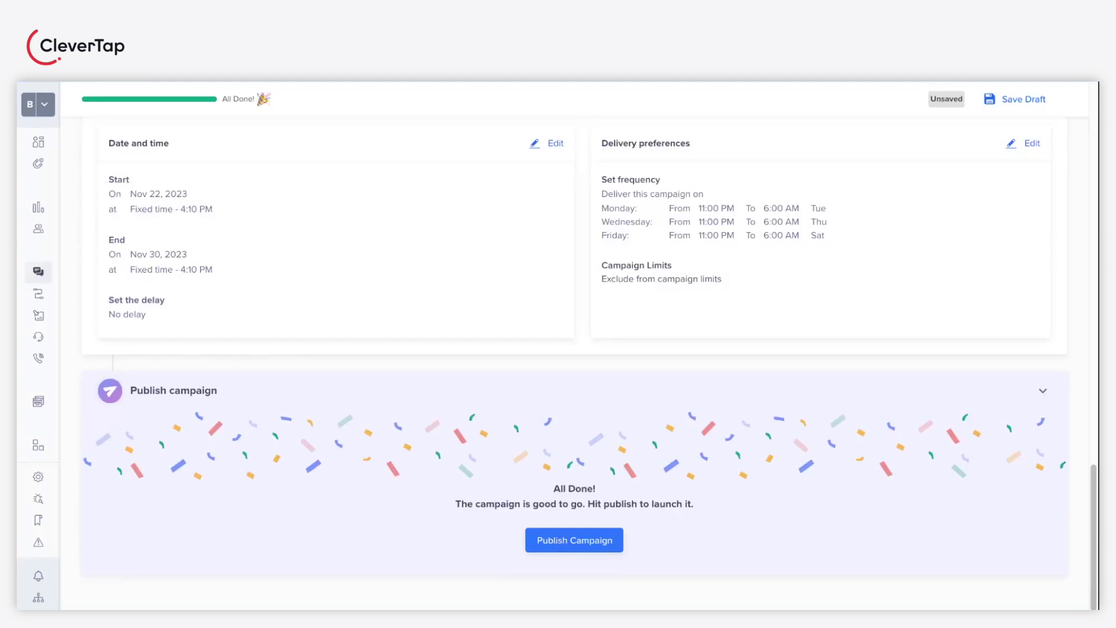
- Publish 'My new NPS Campaign' and confirm the 22 Nov 2023 start
left_click(575, 540)
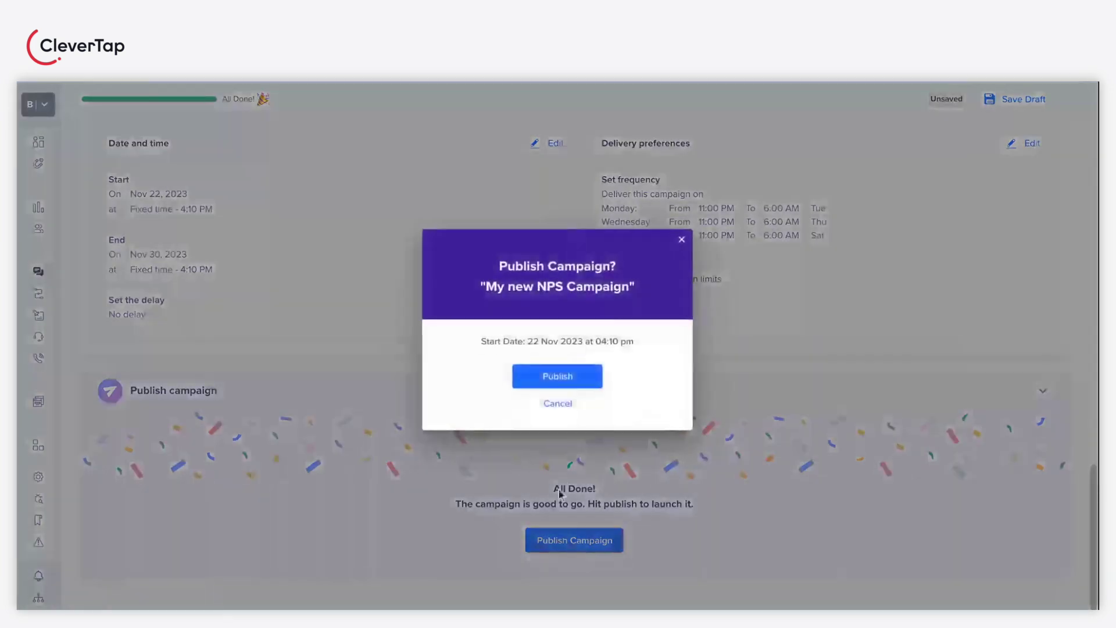
left_click(565, 379)
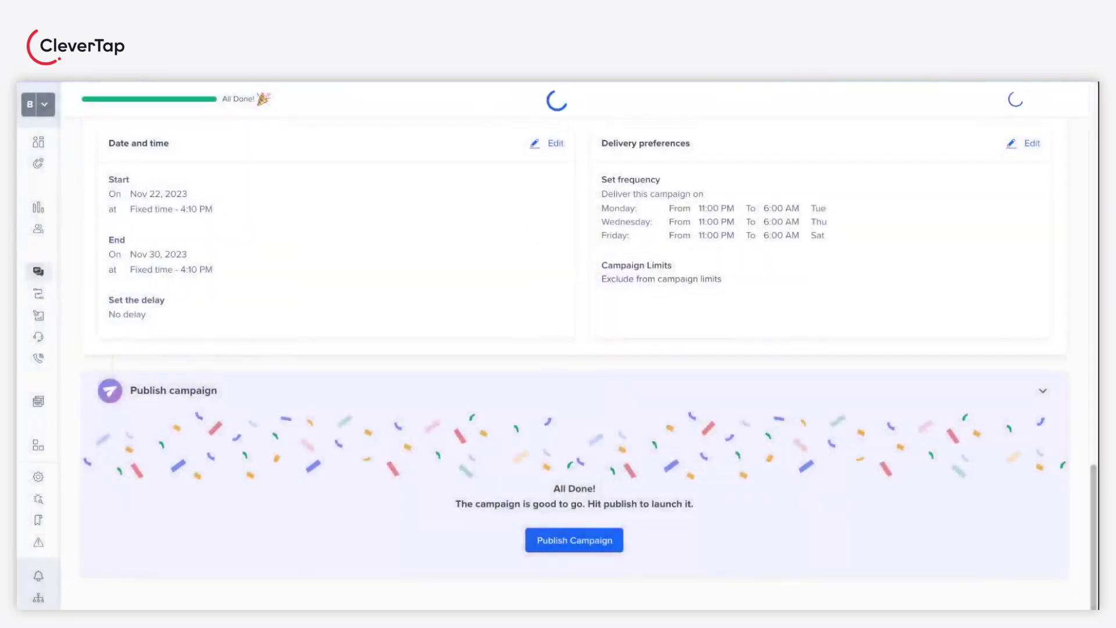